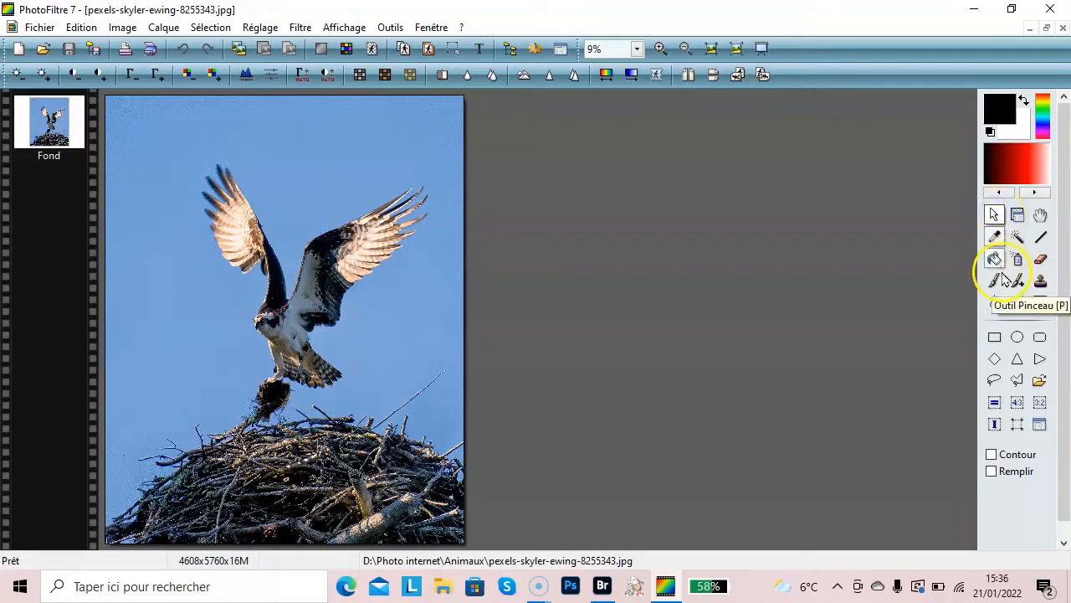
Crop the photo to a rectangular selection of about 3200 by 3080 pixels enclosing the whole bird.
{"action": "left_click", "coordinate": [994, 337]}
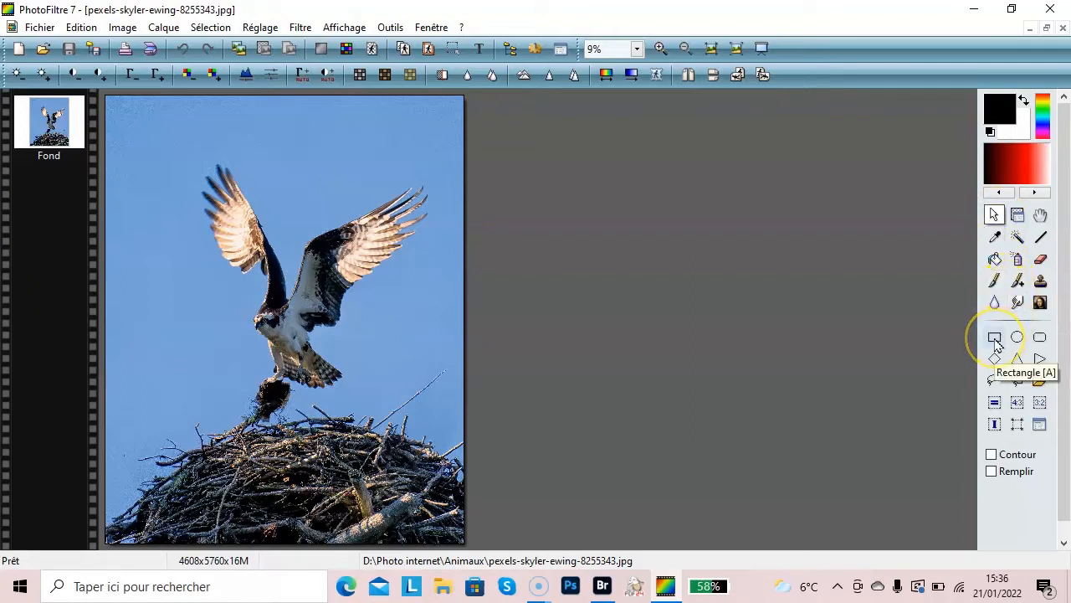
{"action": "left_click", "coordinate": [995, 338]}
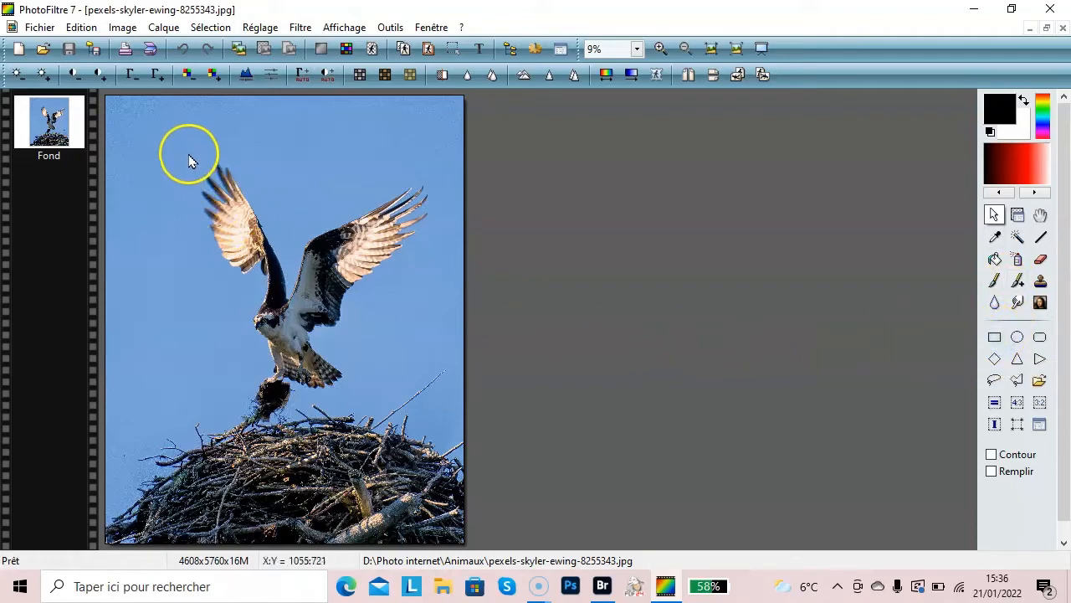
{"action": "left_click_drag", "start_coordinate": [184, 160], "coordinate": [432, 400]}
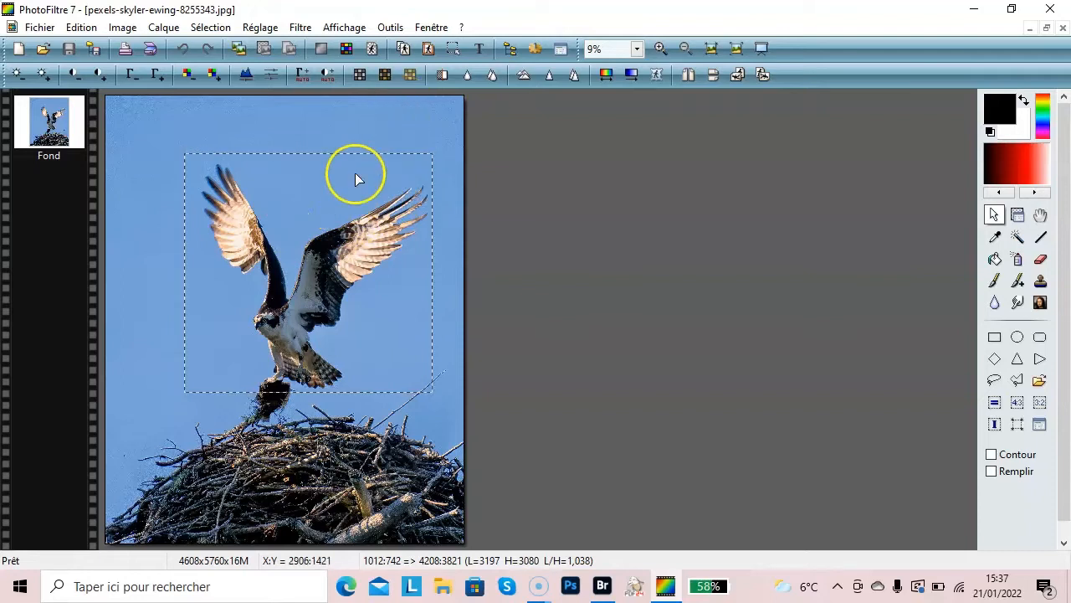
{"action": "right_click", "coordinate": [332, 221]}
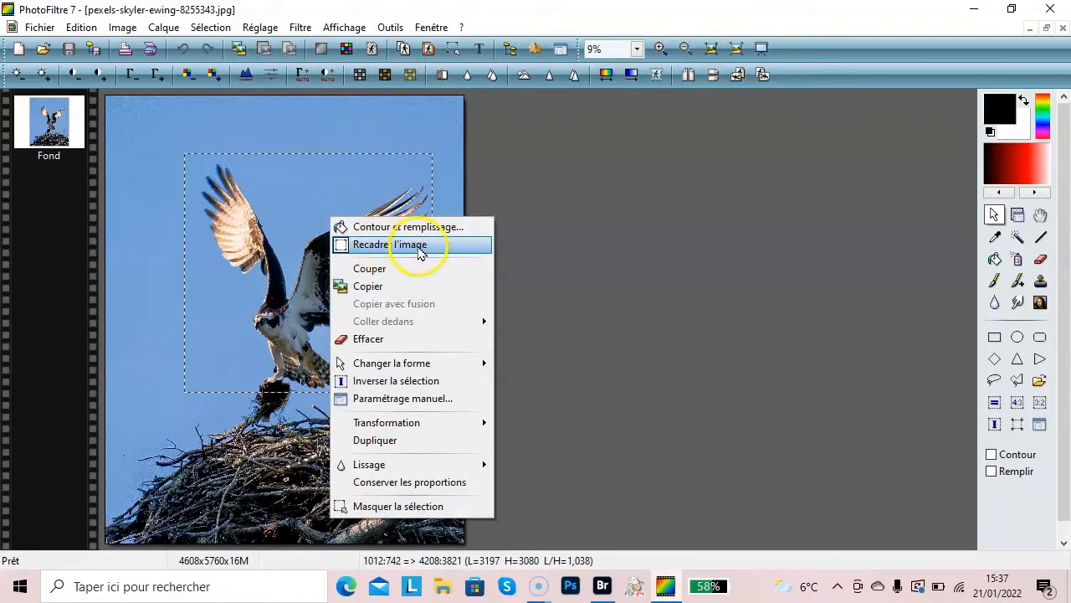
{"action": "left_click", "coordinate": [420, 251]}
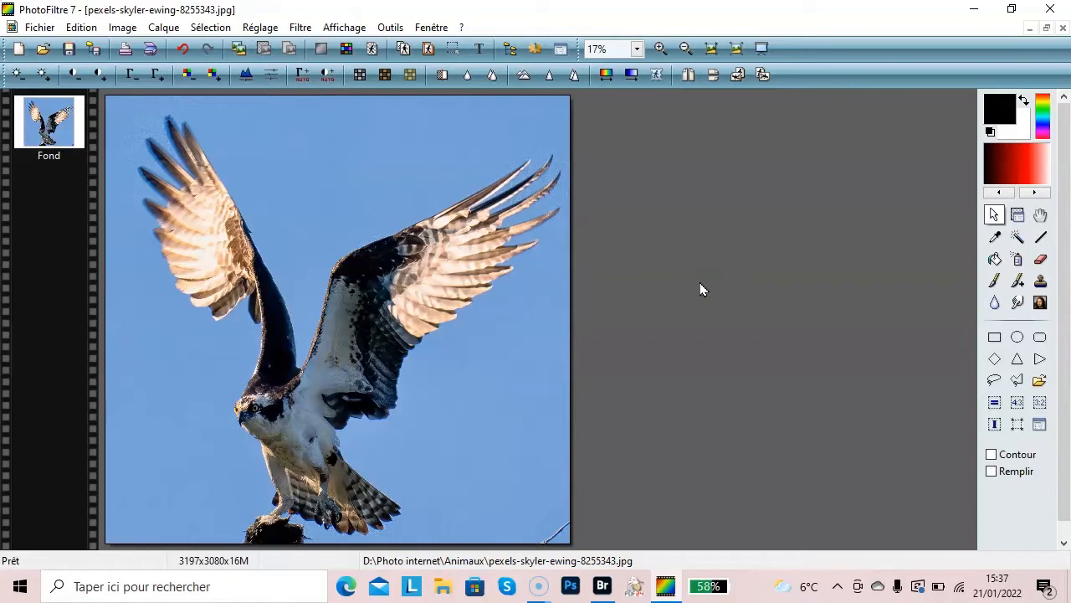
Resize the image to a width of 1000 pixels, keeping the proportions.
{"action": "left_click", "coordinate": [122, 29]}
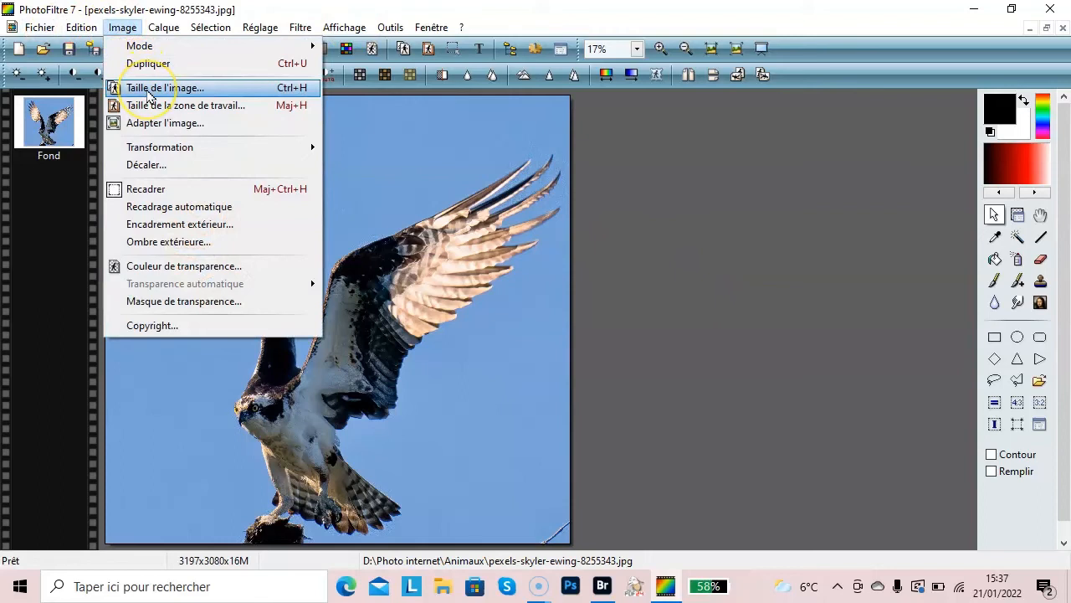
{"action": "left_click", "coordinate": [148, 89]}
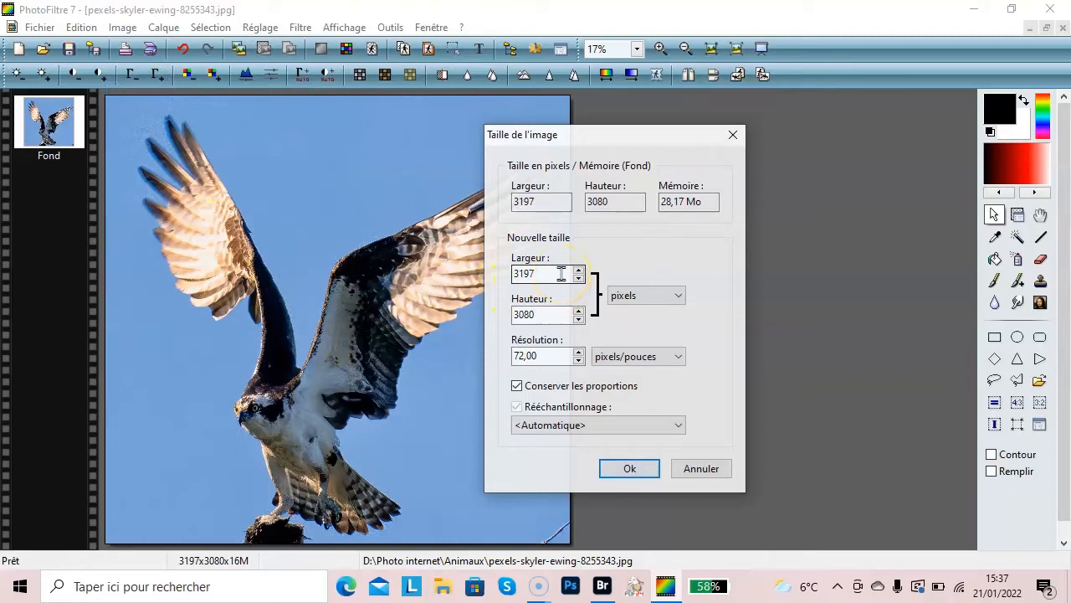
{"action": "left_click_drag", "start_coordinate": [542, 273], "coordinate": [470, 279]}
{"action": "type", "text": "1000"}
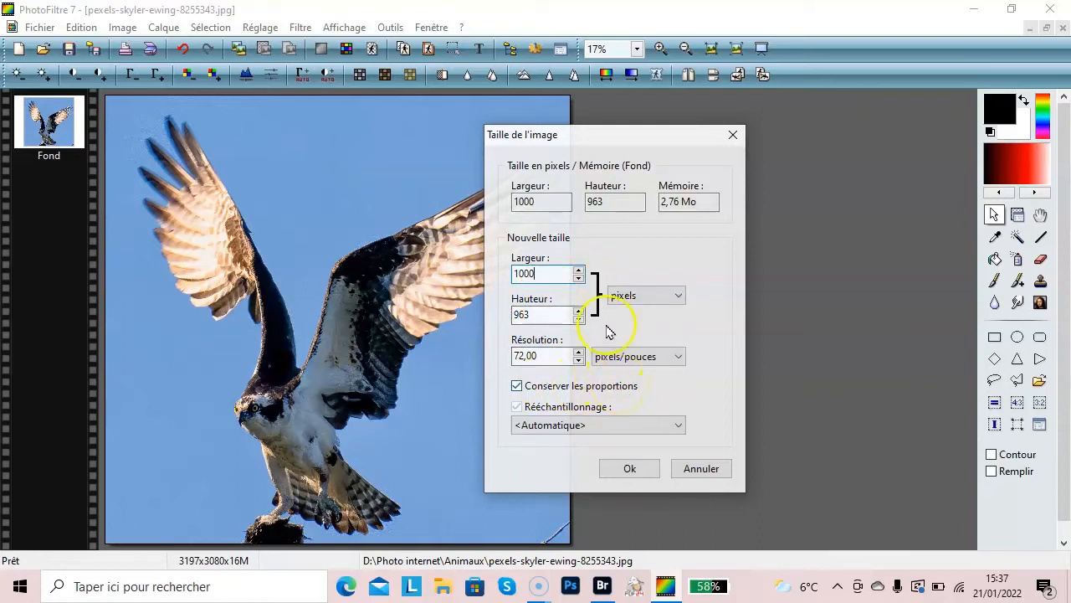
{"action": "left_click", "coordinate": [629, 469]}
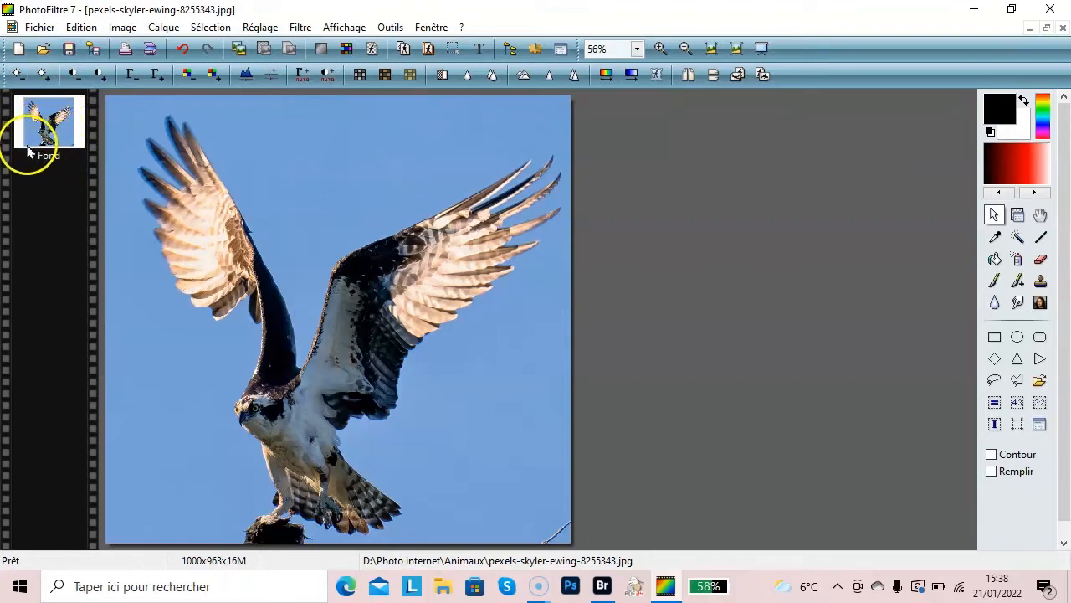
Insert a new background with automatic transparency beneath the bird photo.
{"action": "left_click", "coordinate": [163, 29]}
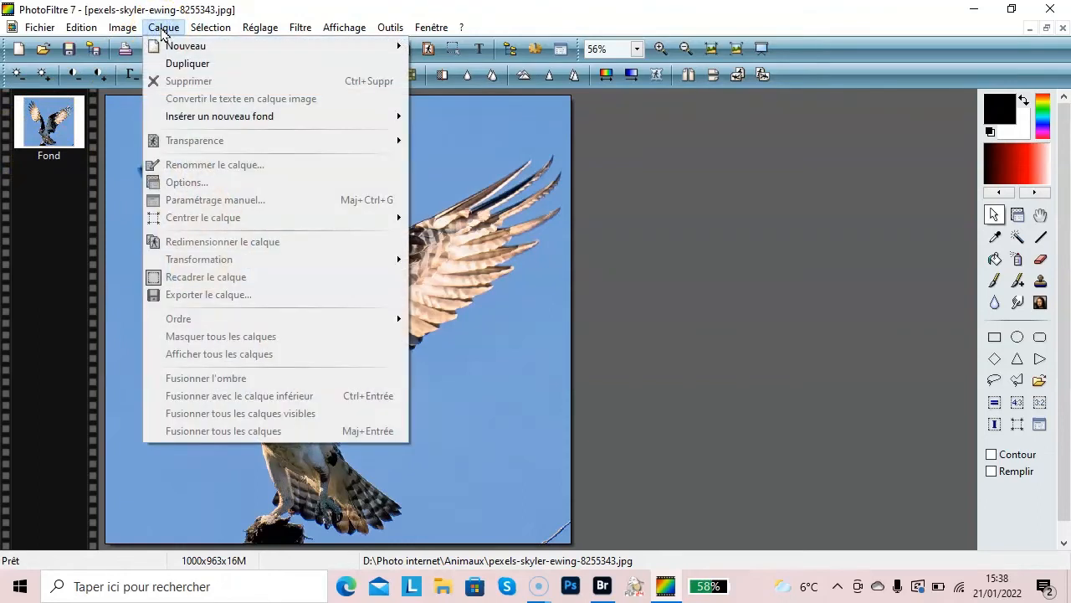
{"action": "left_click", "coordinate": [198, 122]}
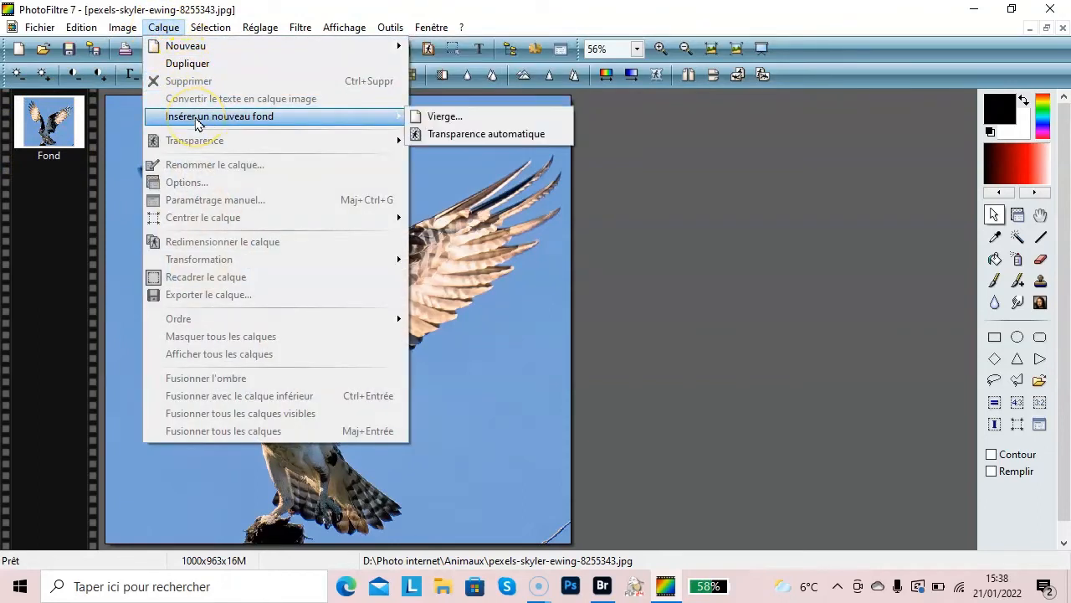
{"action": "left_click", "coordinate": [460, 136]}
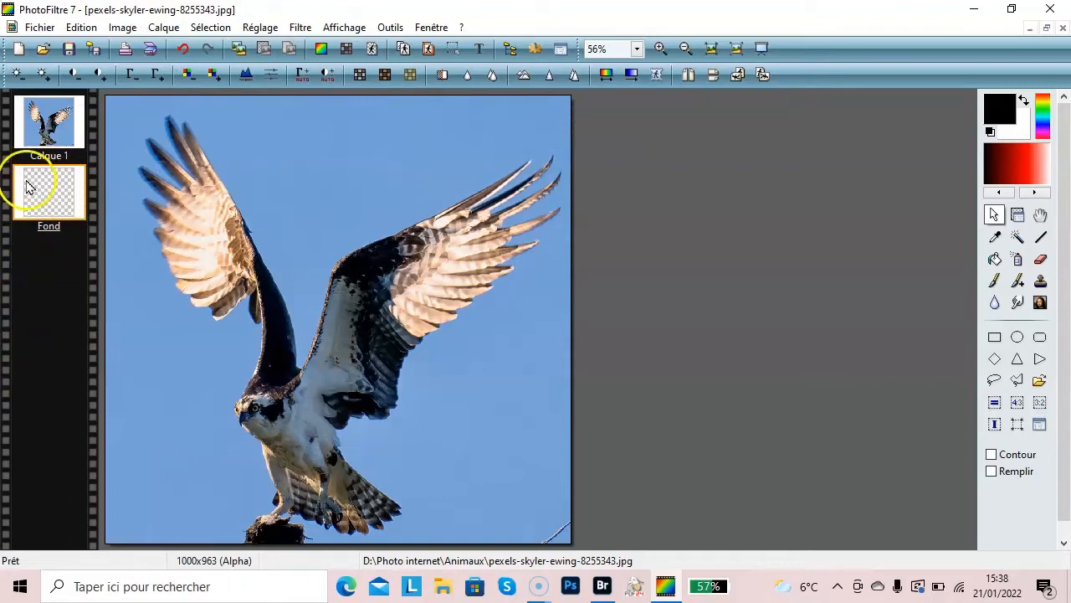
Rename the bird photo's layer as Base.
{"action": "left_click", "coordinate": [45, 126]}
{"action": "right_click", "coordinate": [46, 126]}
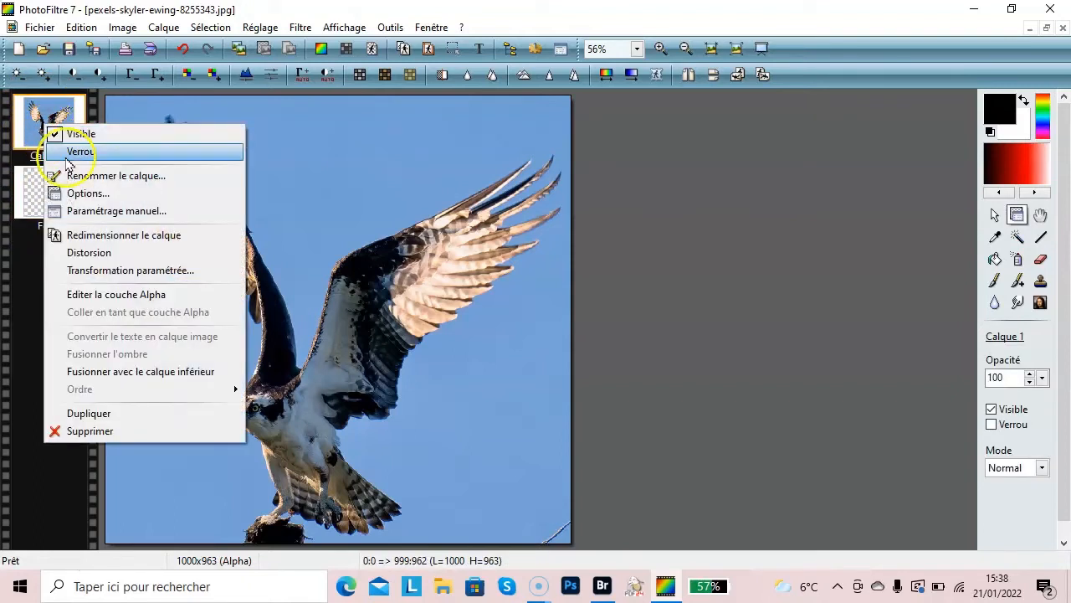
{"action": "left_click", "coordinate": [93, 177]}
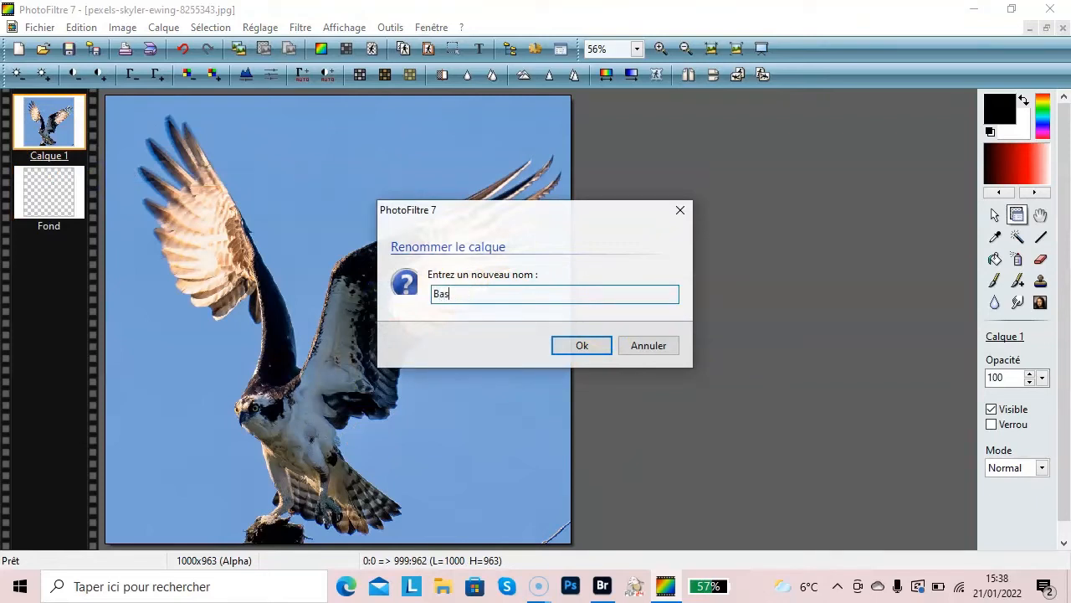
{"action": "key", "text": "Return"}
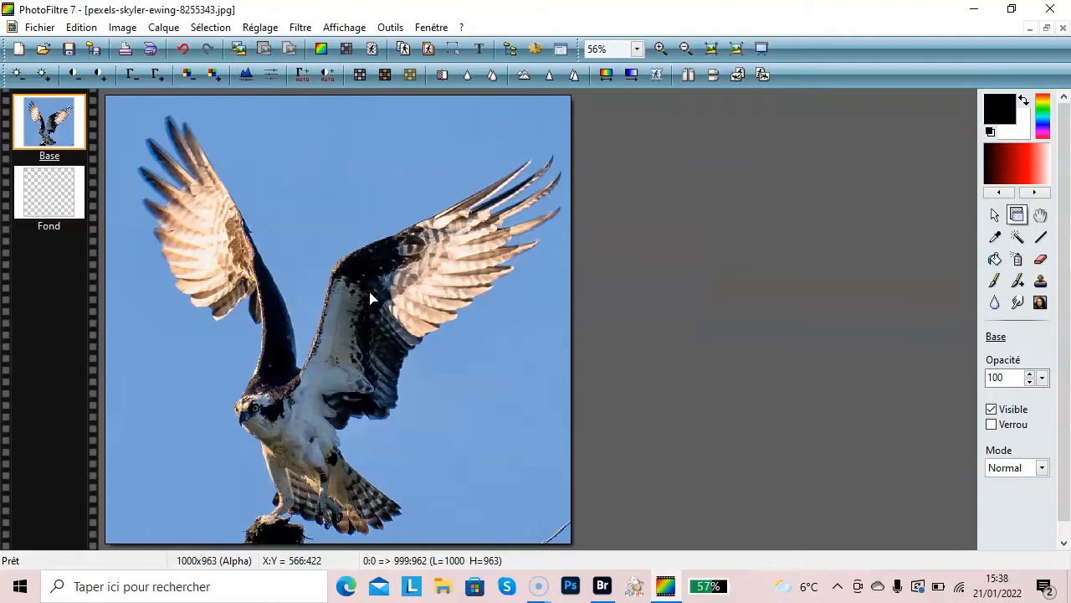
Duplicate the Base layer and rename the copy as aigle.
{"action": "right_click", "coordinate": [50, 126]}
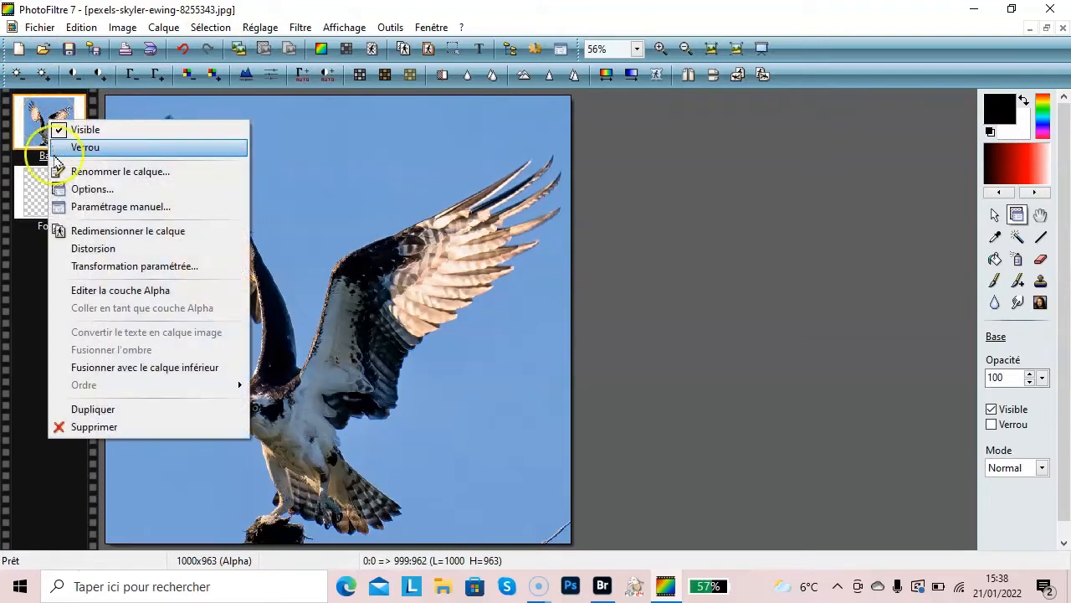
{"action": "left_click", "coordinate": [96, 409]}
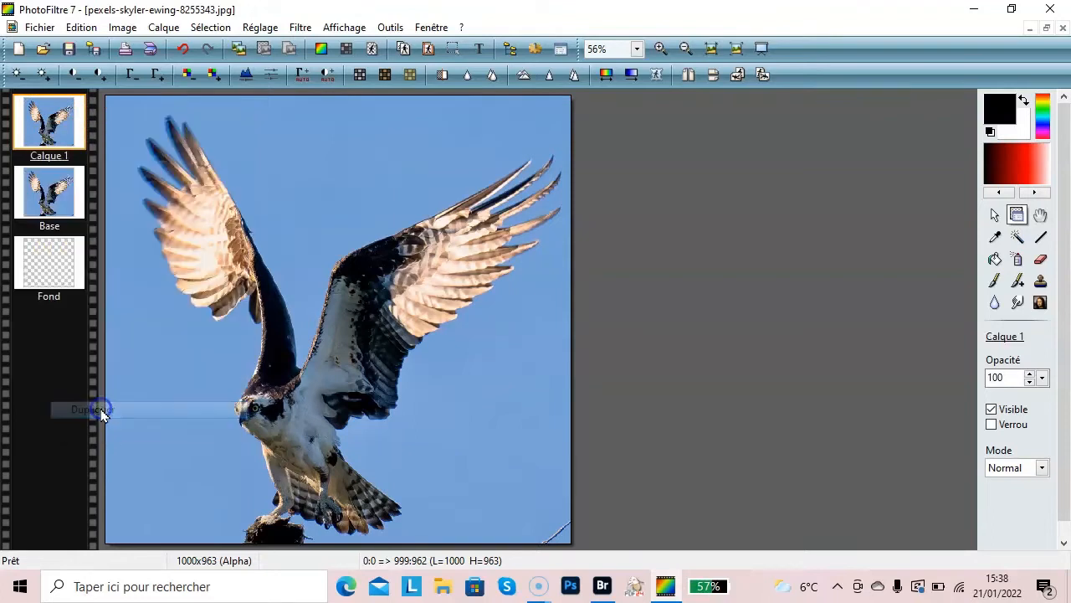
{"action": "right_click", "coordinate": [50, 122]}
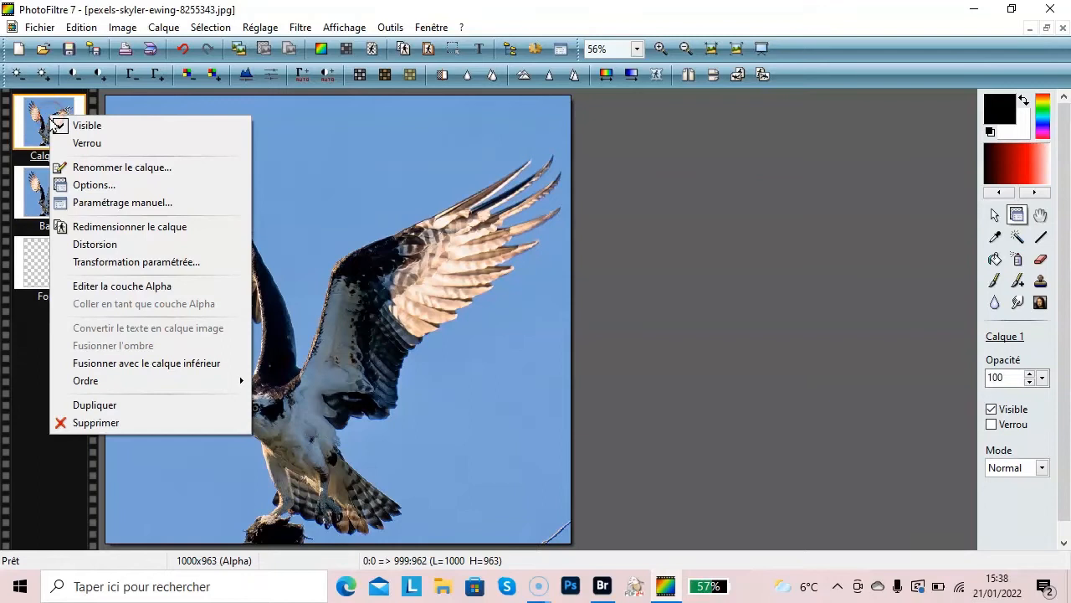
{"action": "left_click", "coordinate": [80, 168]}
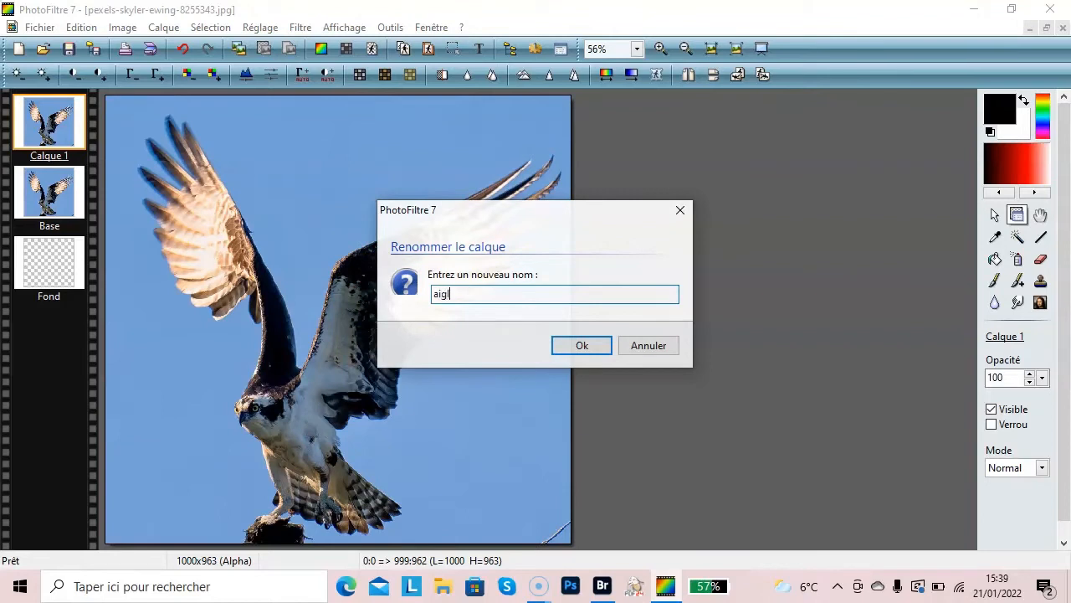
{"action": "key", "text": "Return"}
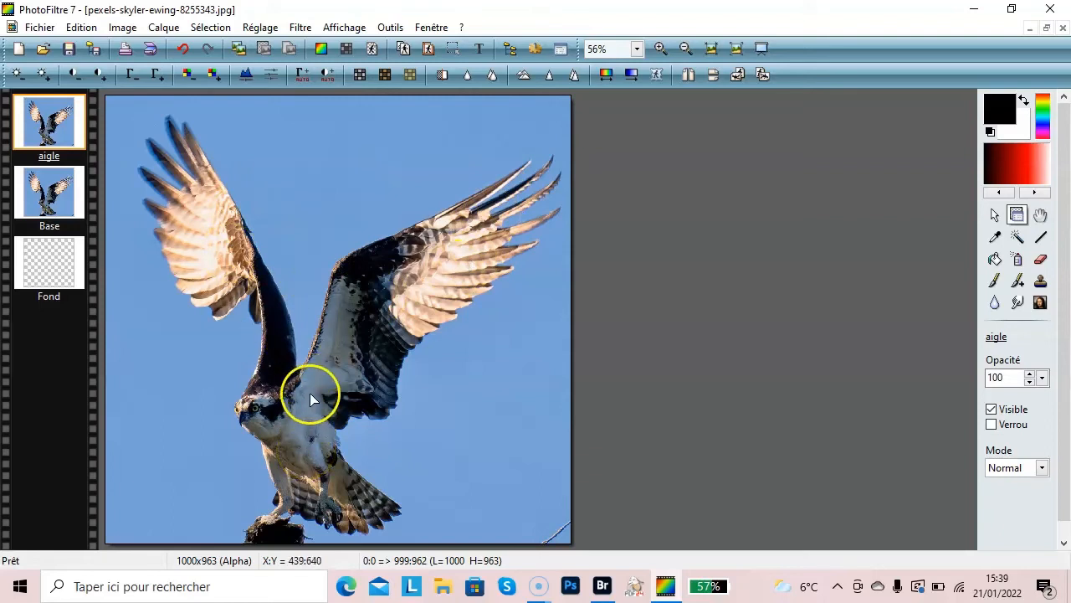
Select the blue sky on the aigle layer with the Magic Wand at tolerance 27 and erase it.
{"action": "right_click", "coordinate": [57, 116]}
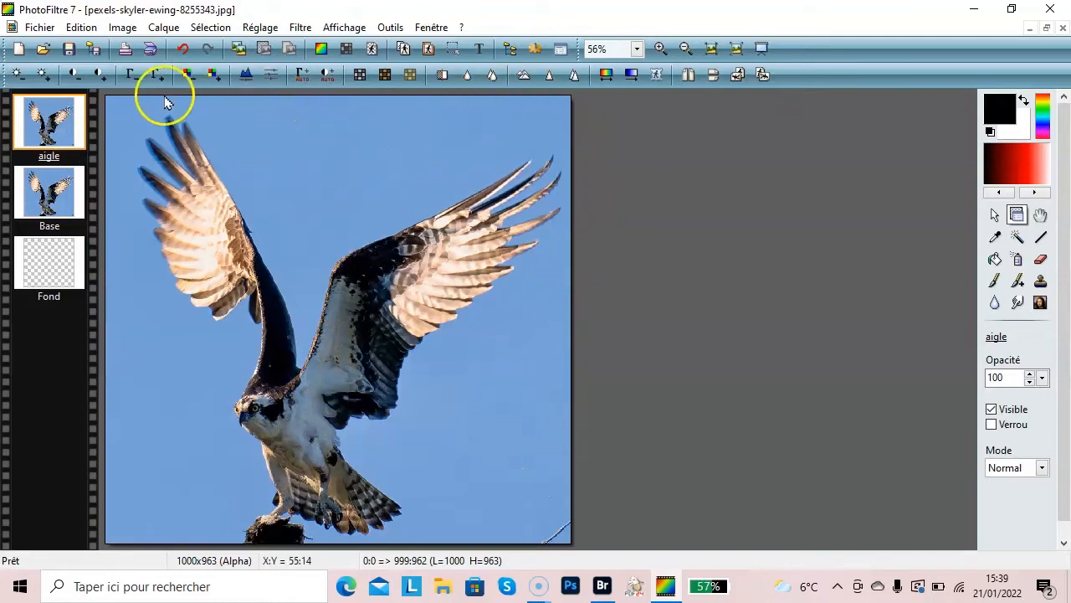
{"action": "left_click", "coordinate": [1017, 238]}
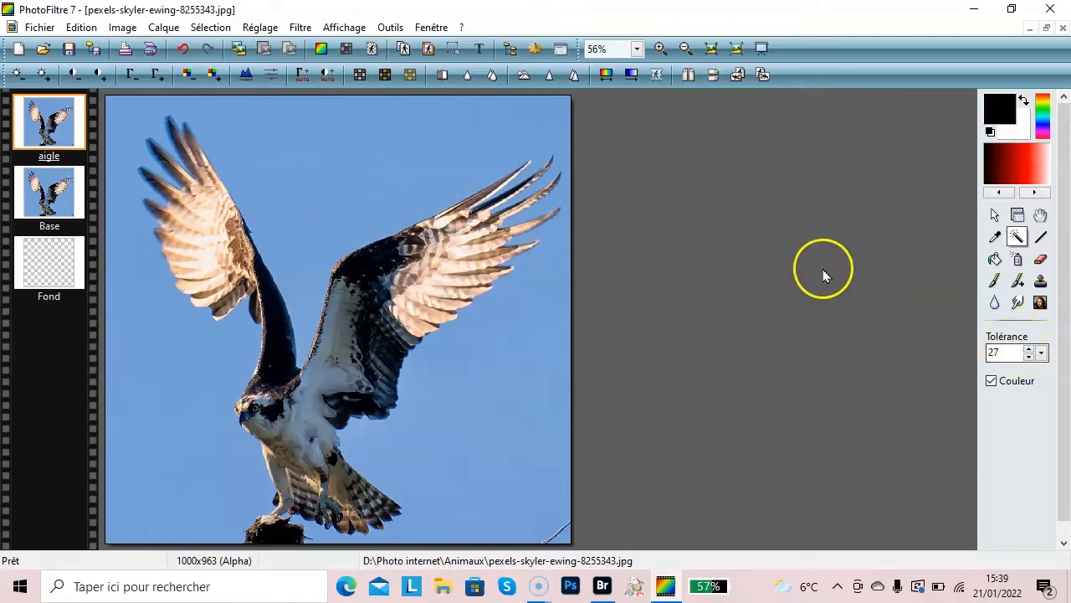
{"action": "left_click", "coordinate": [303, 298]}
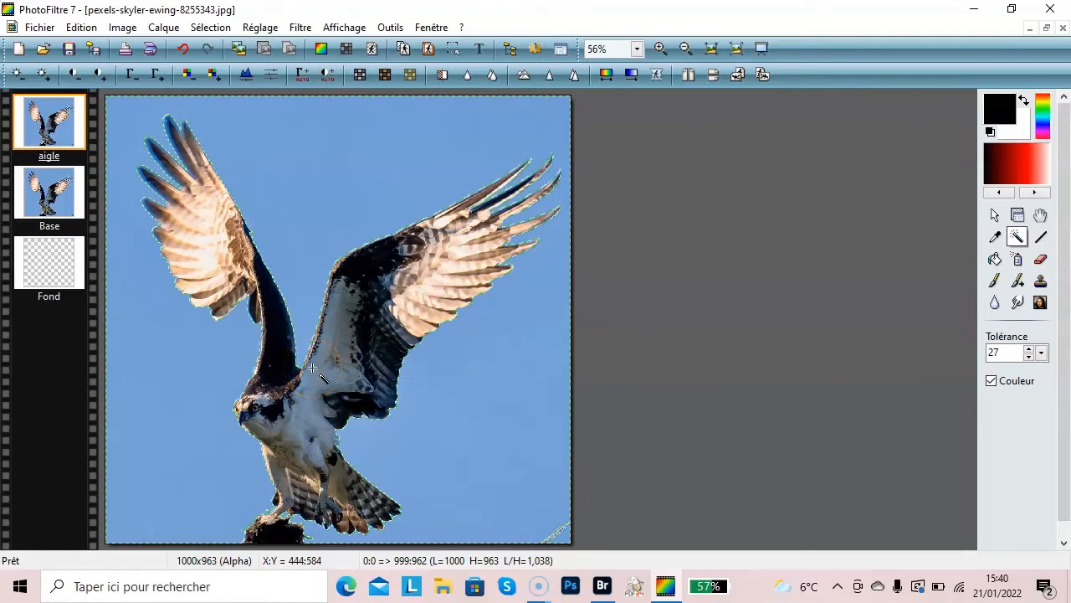
{"action": "left_click", "coordinate": [333, 203]}
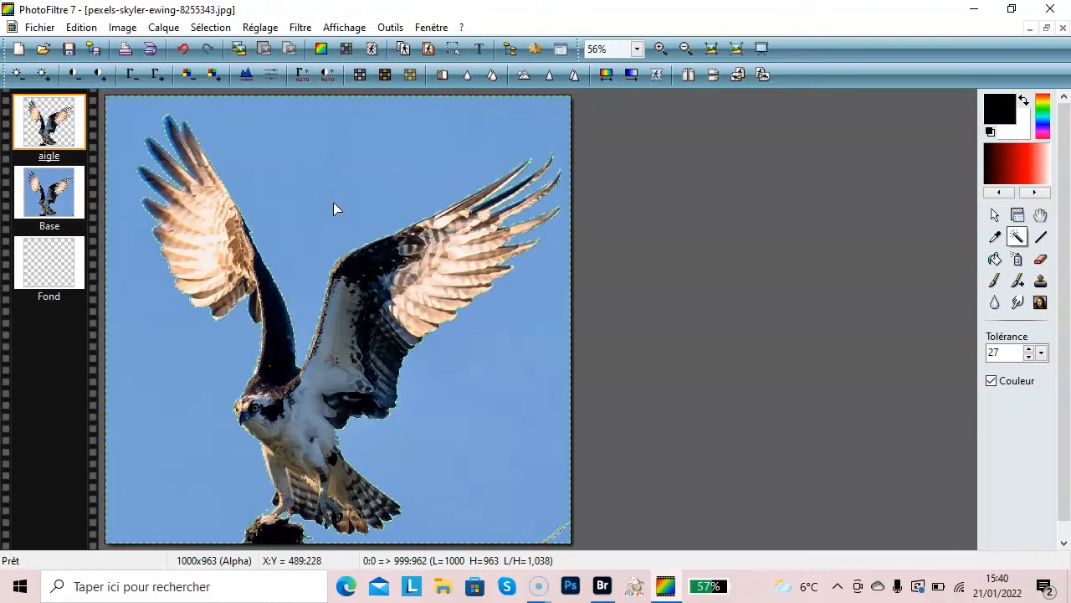
Hide the Base layer to check the bird's cutout on the aigle layer, and show Base again.
{"action": "left_click", "coordinate": [53, 187]}
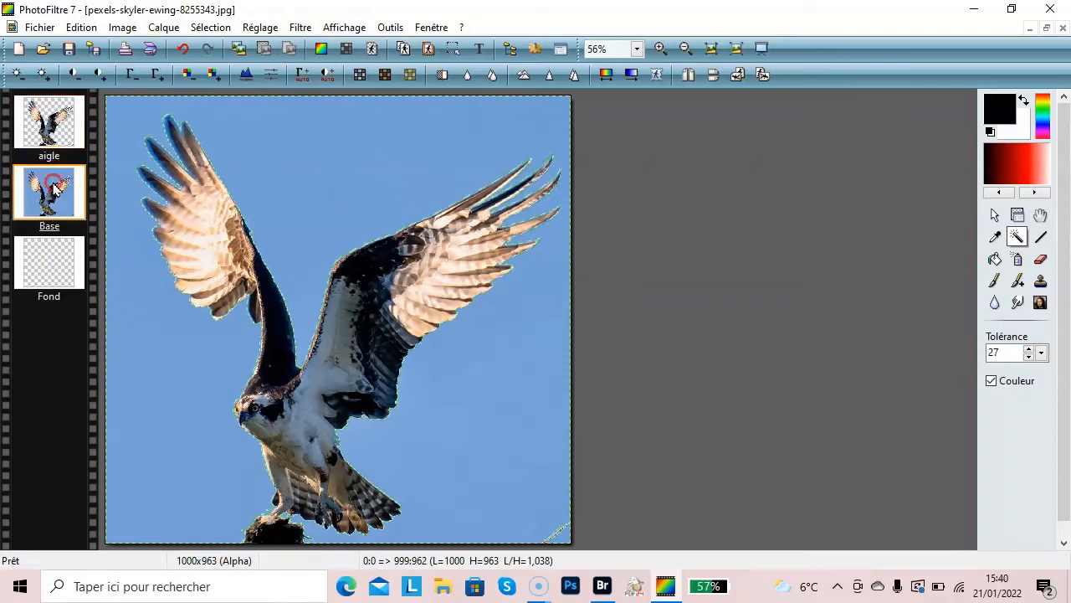
{"action": "right_click", "coordinate": [53, 187]}
{"action": "left_click", "coordinate": [74, 192]}
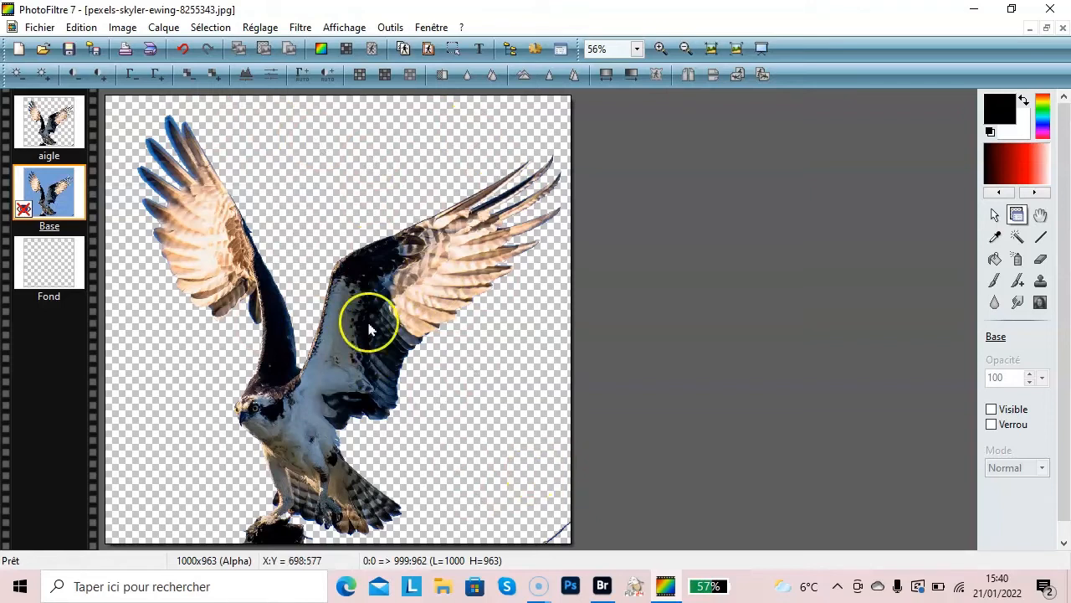
{"action": "left_click", "coordinate": [37, 121]}
{"action": "right_click", "coordinate": [56, 216]}
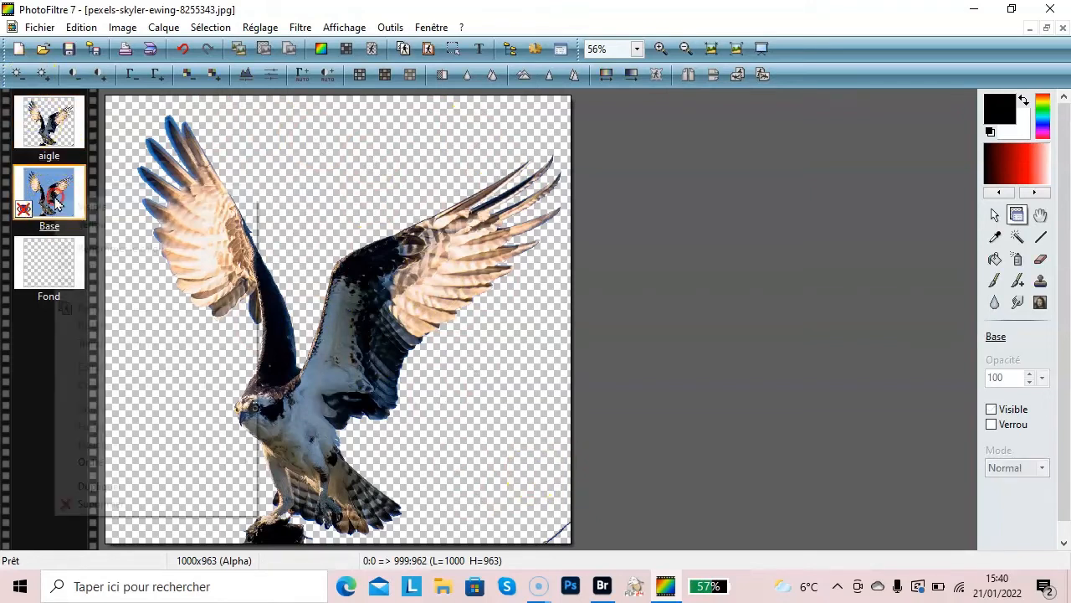
{"action": "left_click", "coordinate": [85, 206]}
Add a text layer above aigle with a white, centred letter V in bold Arial Black, size 700.
{"action": "left_click", "coordinate": [46, 126]}
{"action": "left_click", "coordinate": [62, 121]}
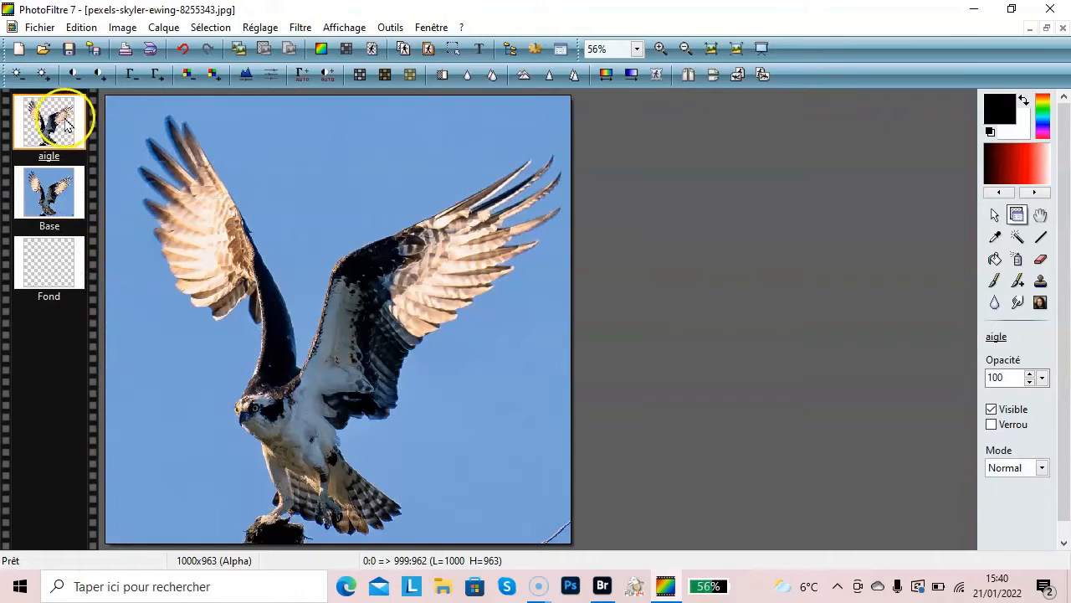
{"action": "left_click", "coordinate": [163, 27]}
{"action": "left_click", "coordinate": [180, 49]}
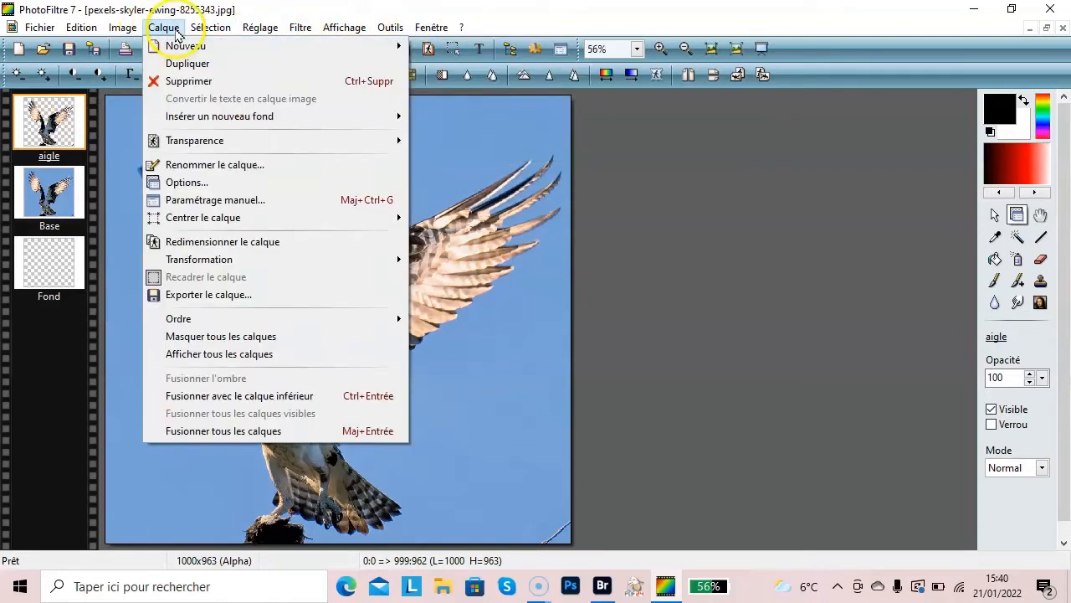
{"action": "left_click", "coordinate": [179, 50]}
{"action": "left_click", "coordinate": [435, 123]}
{"action": "left_click_drag", "start_coordinate": [679, 326], "coordinate": [644, 158]}
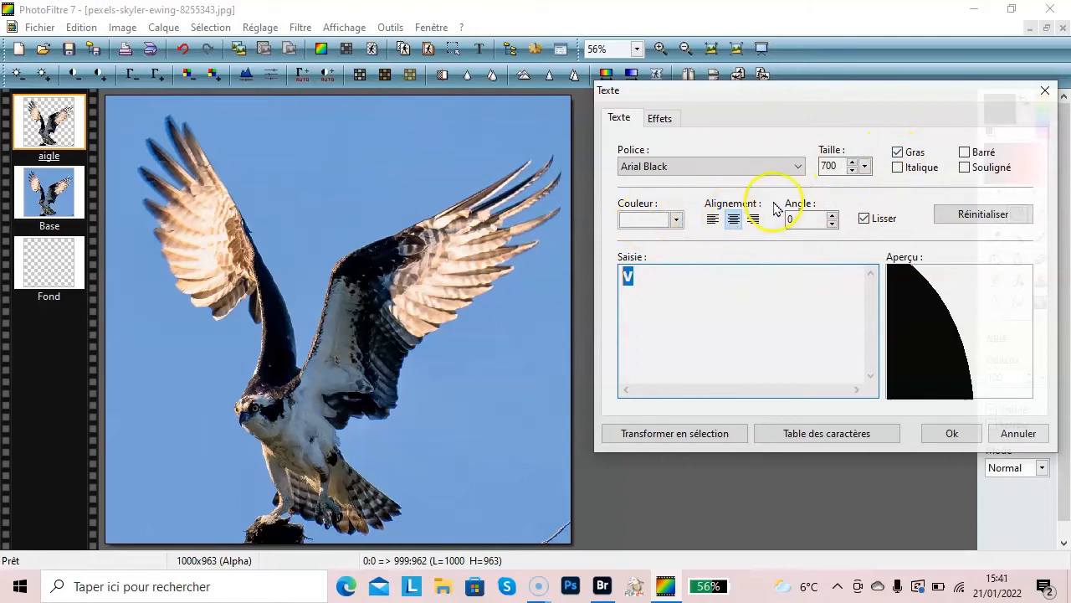
{"action": "left_click", "coordinate": [643, 277]}
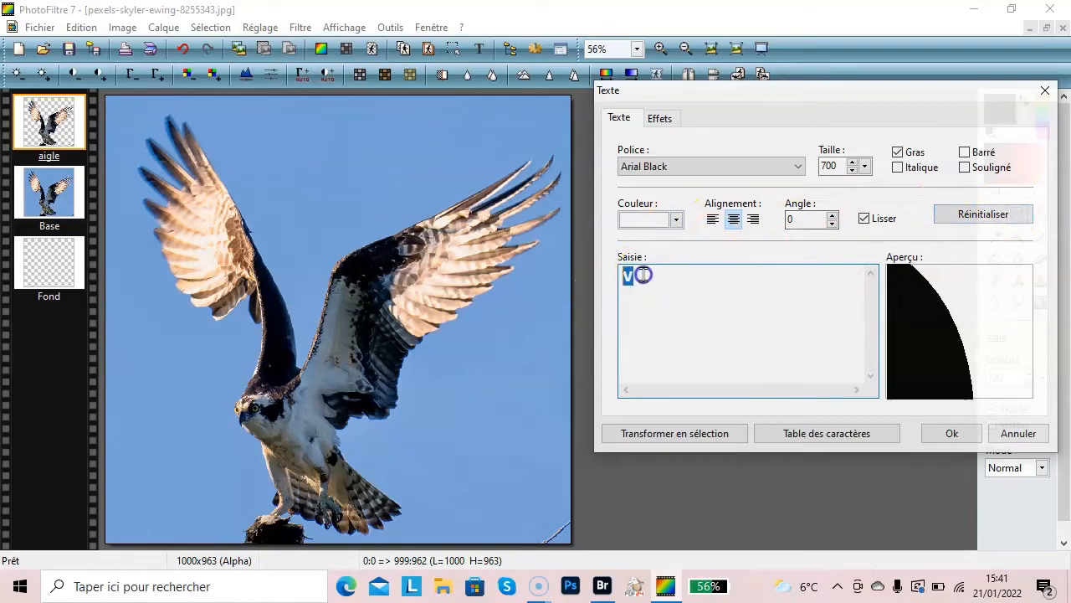
{"action": "left_click_drag", "start_coordinate": [652, 277], "coordinate": [599, 266]}
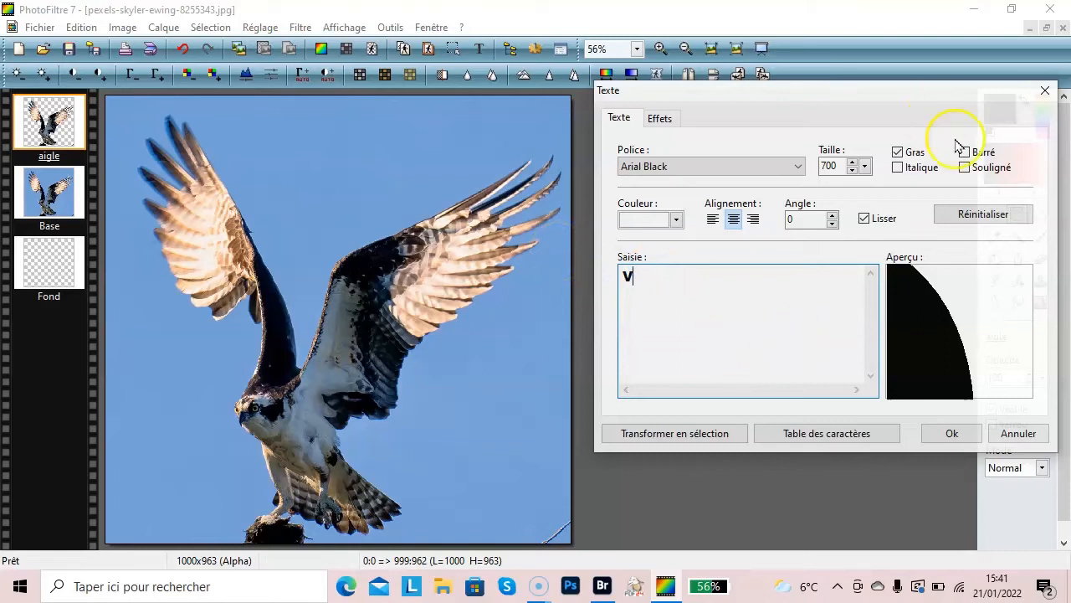
{"action": "left_click", "coordinate": [955, 433]}
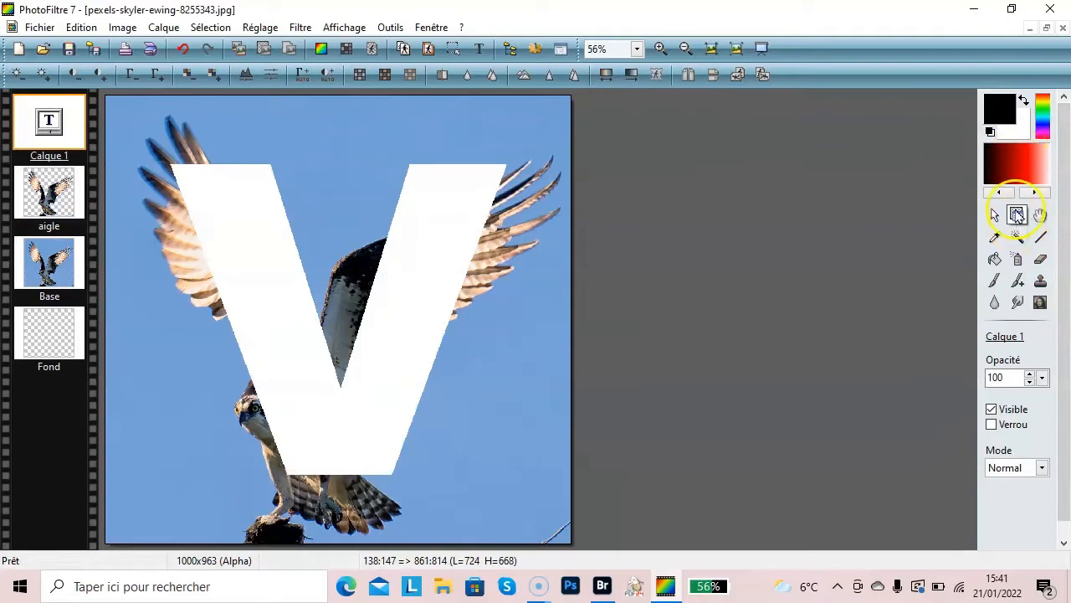
Move the V down and left over the bird, its upper-left corner at about 66, 212 pixels, and select the aigle layer.
{"action": "left_click_drag", "start_coordinate": [255, 221], "coordinate": [222, 250]}
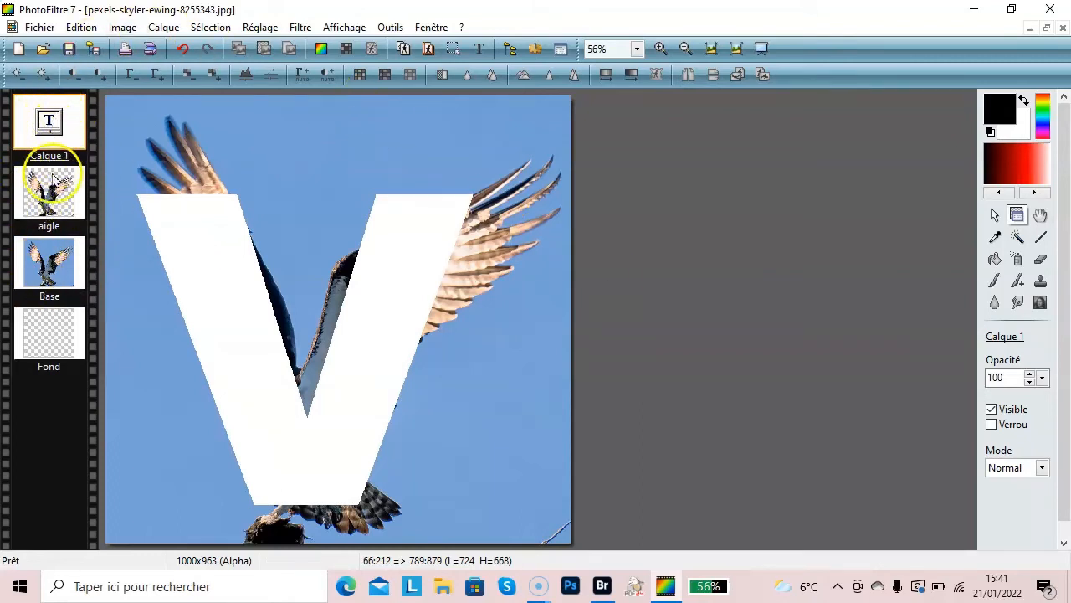
{"action": "left_click", "coordinate": [53, 204]}
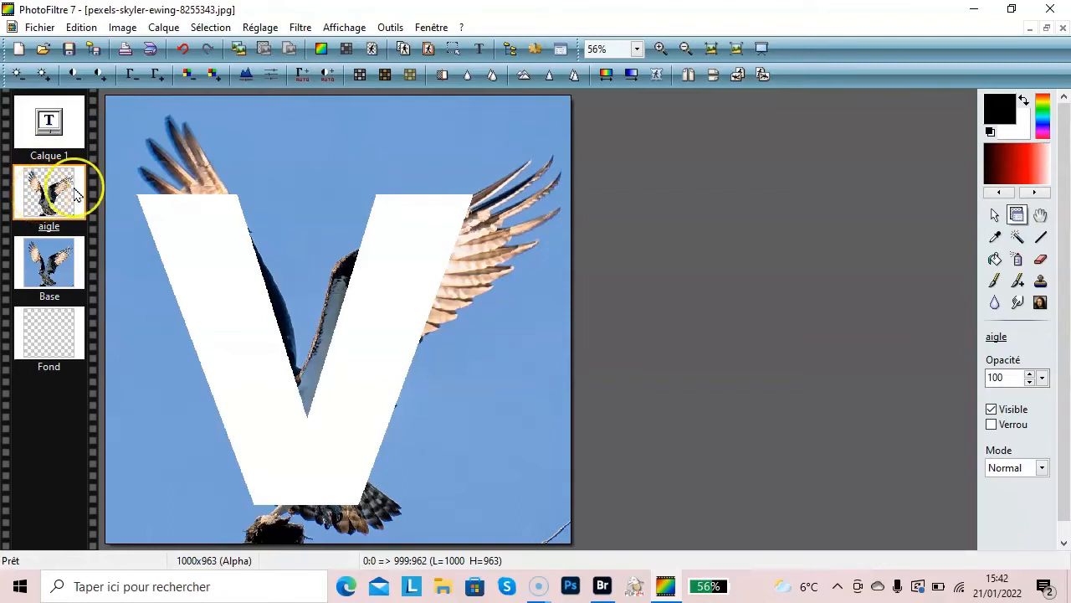
Lasso the left wing's tip on the aigle layer, slightly overlapping the V, with a selection about 327 by 271 pixels.
{"action": "left_click", "coordinate": [995, 216]}
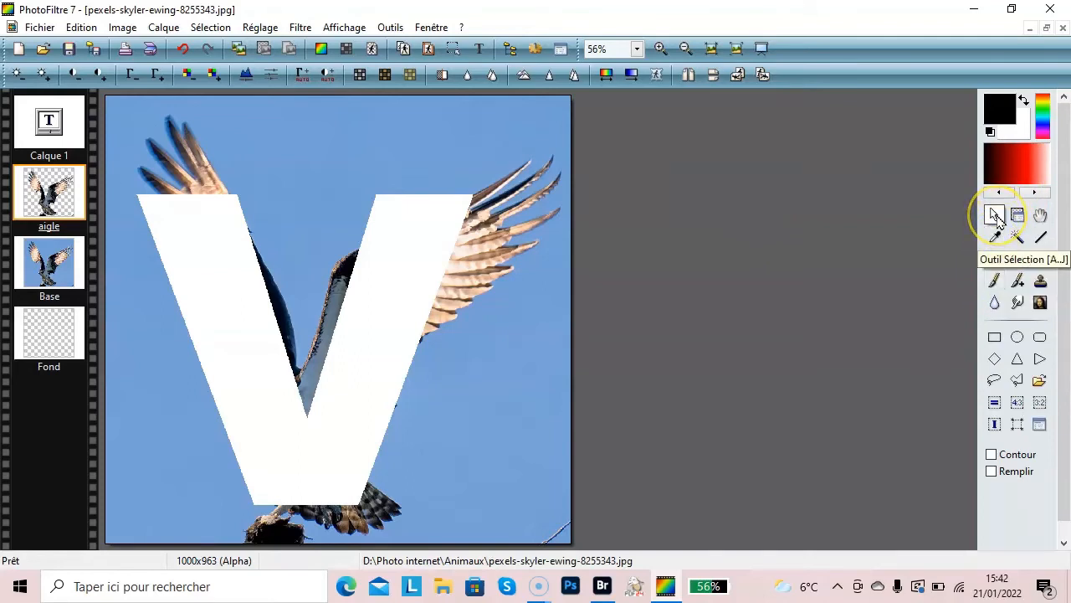
{"action": "left_click", "coordinate": [995, 381]}
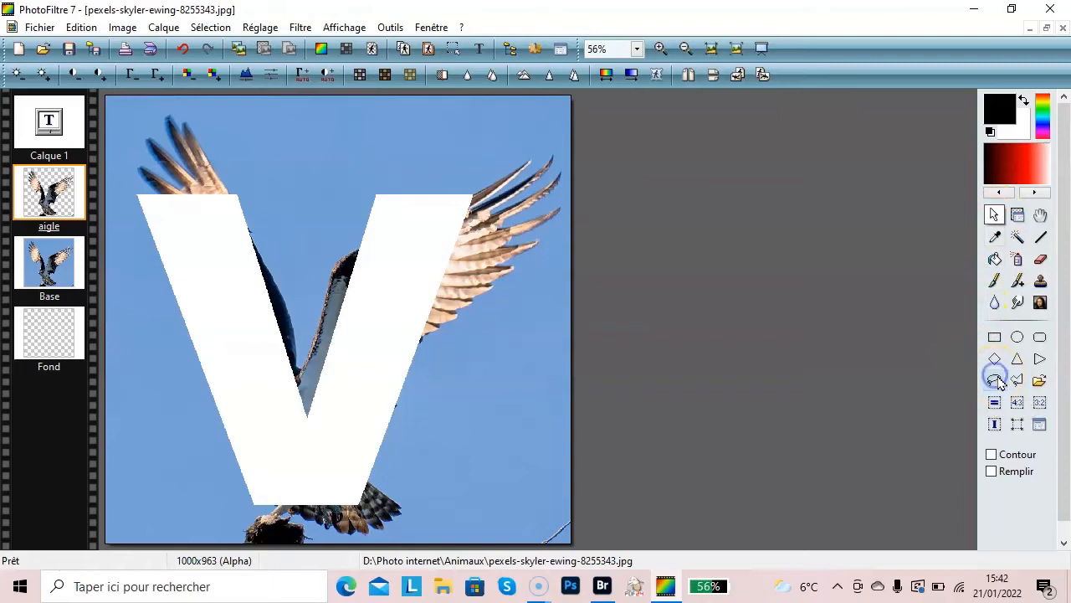
{"action": "mouse_move", "coordinate": [194, 107]}
{"action": "left_mouse_down"}
{"action": "mouse_move", "coordinate": [140, 127]}
{"action": "mouse_move", "coordinate": [122, 158]}
{"action": "left_mouse_up"}
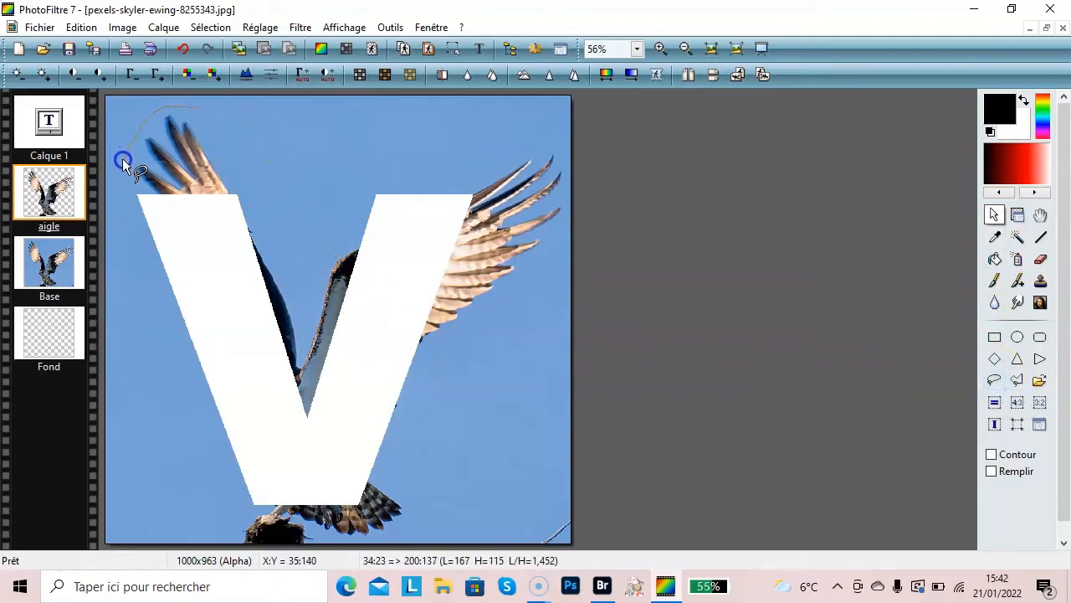
{"action": "left_click_drag", "start_coordinate": [174, 228], "coordinate": [235, 232]}
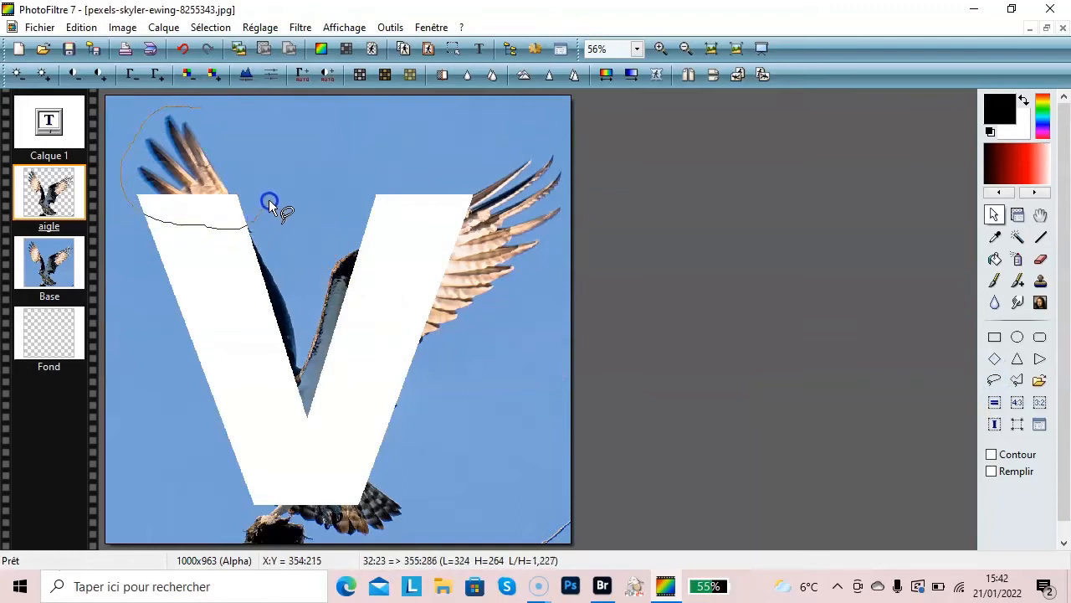
{"action": "left_click_drag", "start_coordinate": [195, 103], "coordinate": [196, 105]}
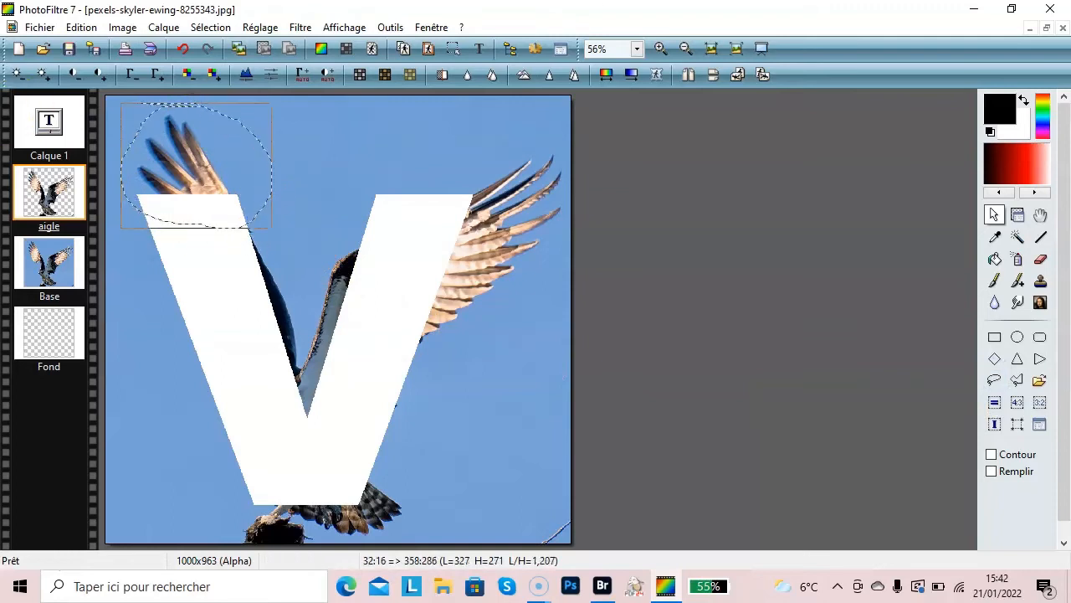
Add the right wing's outer feathers to the selection with a second Lasso outline about 369 pixels wide that overlaps the V.
{"action": "key", "text": "ctrl"}
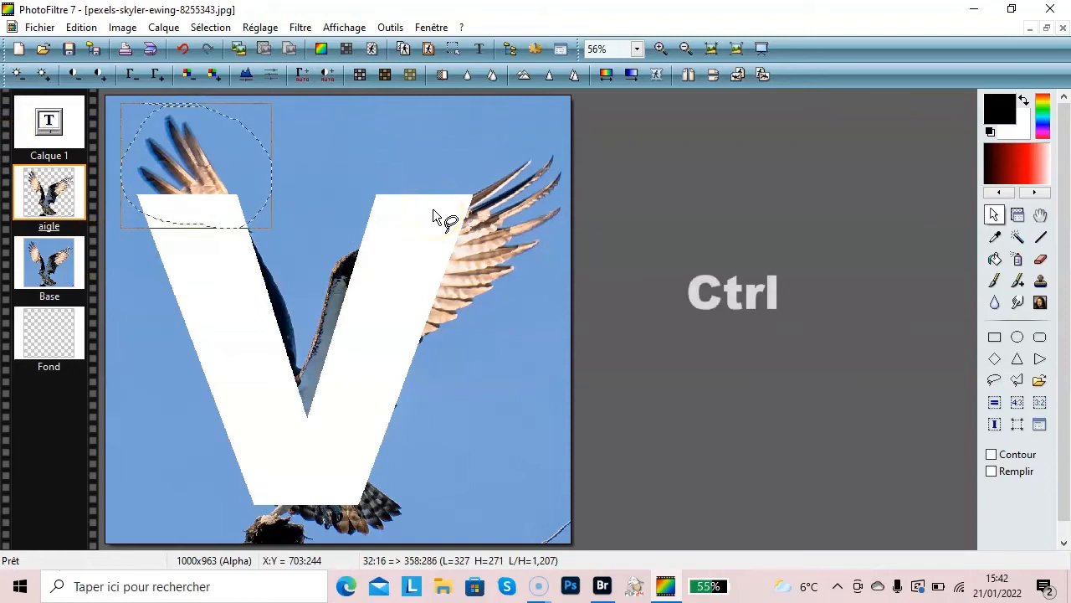
{"action": "mouse_move", "coordinate": [464, 138]}
{"action": "left_mouse_down"}
{"action": "mouse_move", "coordinate": [478, 140]}
{"action": "mouse_move", "coordinate": [458, 147]}
{"action": "mouse_move", "coordinate": [421, 211]}
{"action": "mouse_move", "coordinate": [401, 332]}
{"action": "left_mouse_up"}
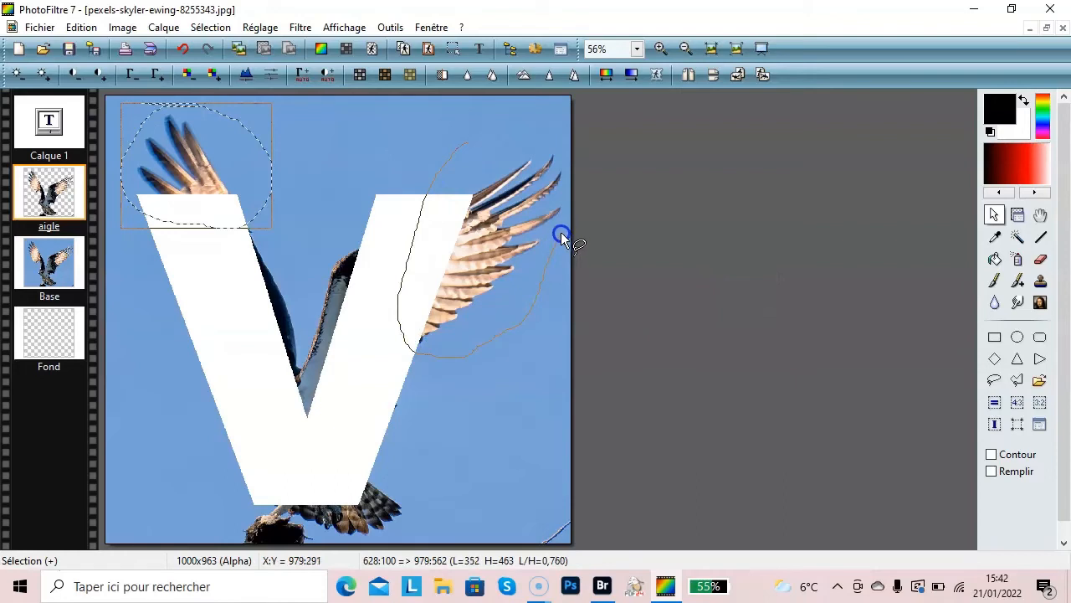
{"action": "left_click_drag", "start_coordinate": [564, 153], "coordinate": [535, 132]}
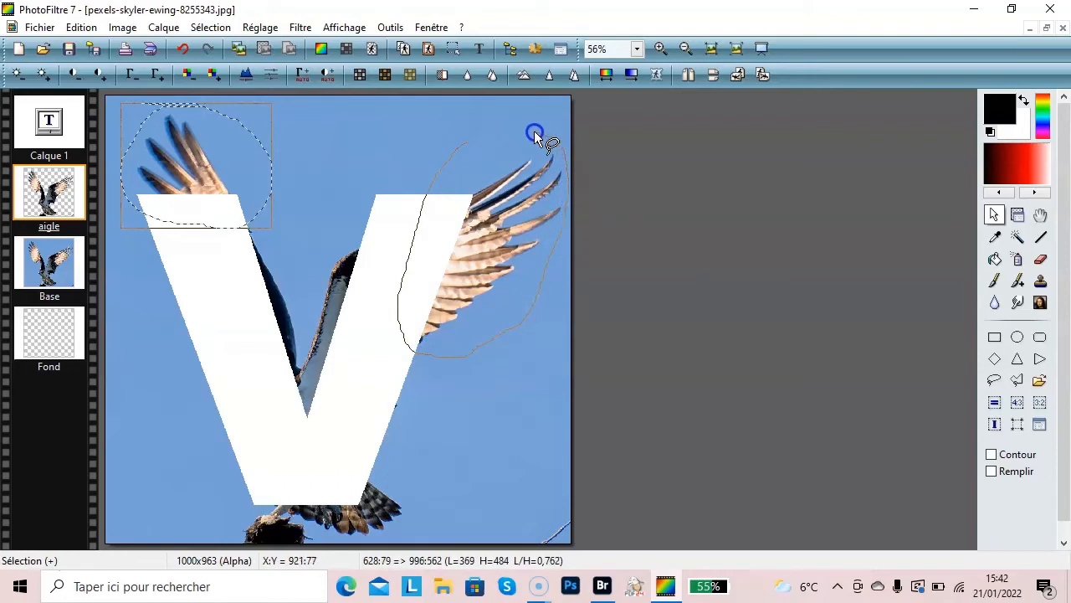
{"action": "left_click_drag", "start_coordinate": [456, 144], "coordinate": [457, 145]}
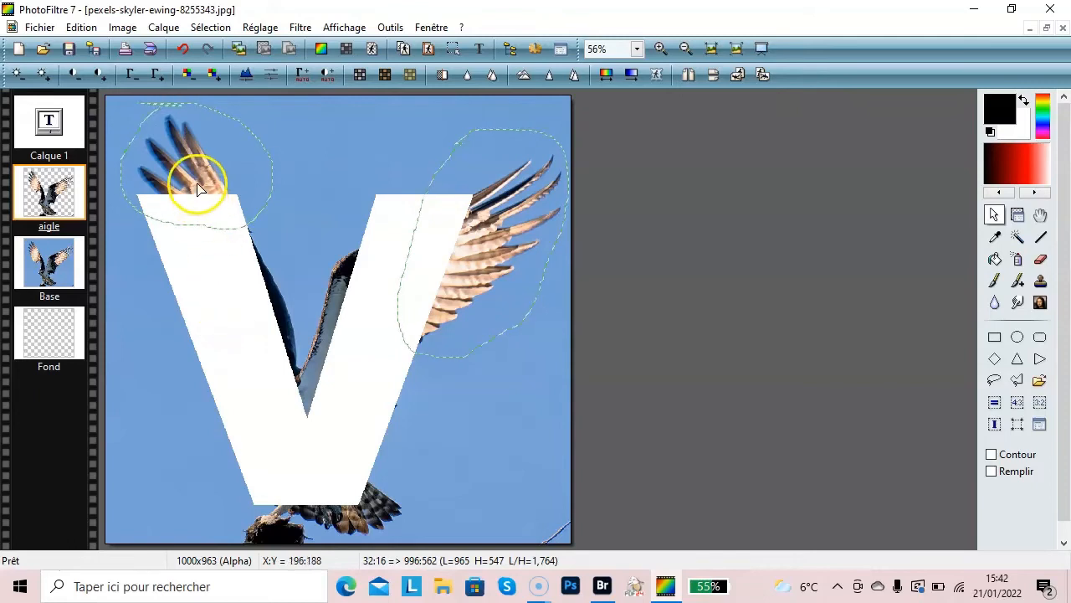
Invert the selection and erase the rest of the bird from the aigle layer, keeping only the two wing areas.
{"action": "left_click", "coordinate": [349, 419]}
{"action": "key", "text": "ctrl+shift+i"}
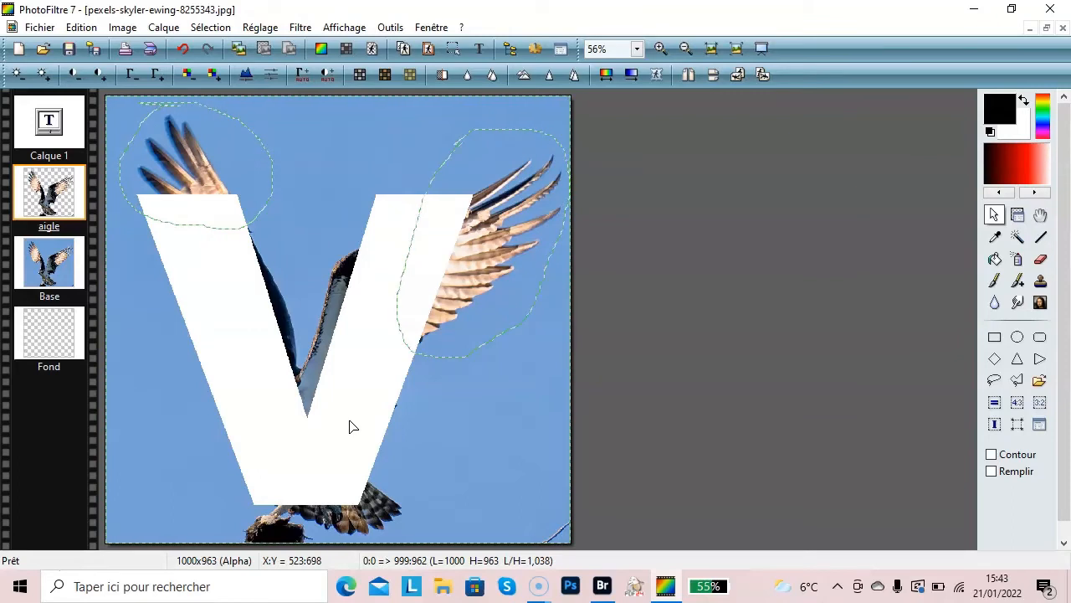
{"action": "key", "text": "Delete"}
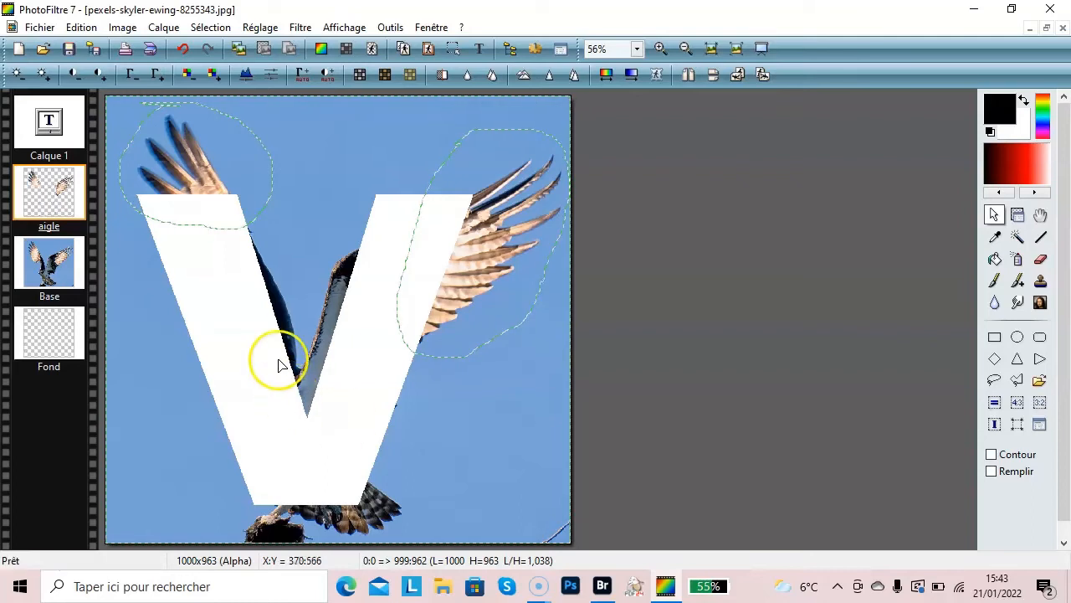
Hide the Base layer to check the remaining wing pieces around the V, and show Base again.
{"action": "right_click", "coordinate": [41, 274]}
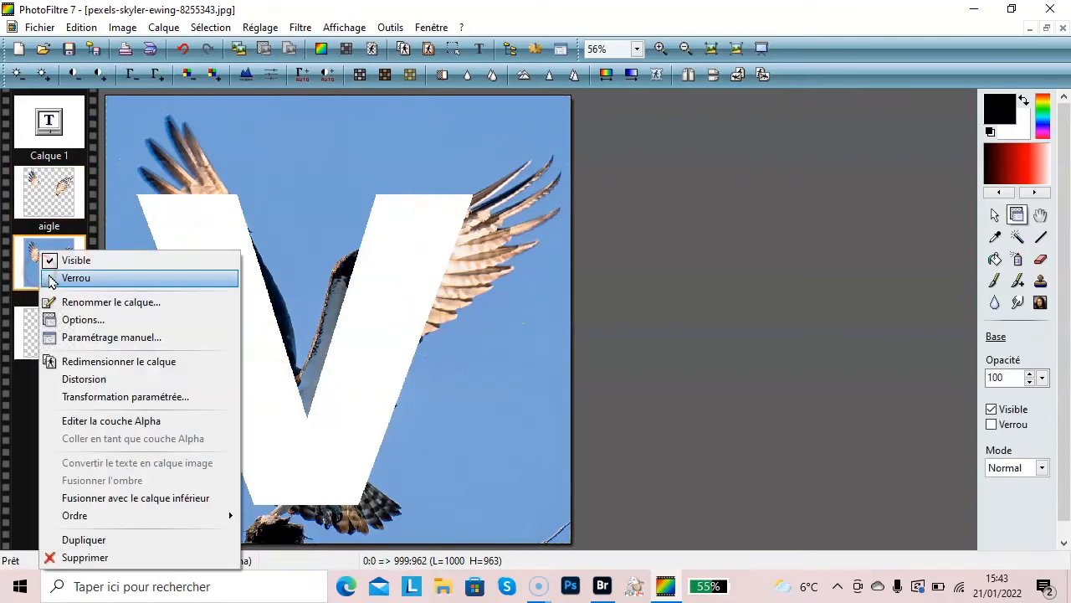
{"action": "left_click", "coordinate": [52, 260]}
{"action": "left_click", "coordinate": [43, 258]}
{"action": "left_click", "coordinate": [50, 257]}
{"action": "right_click", "coordinate": [50, 256]}
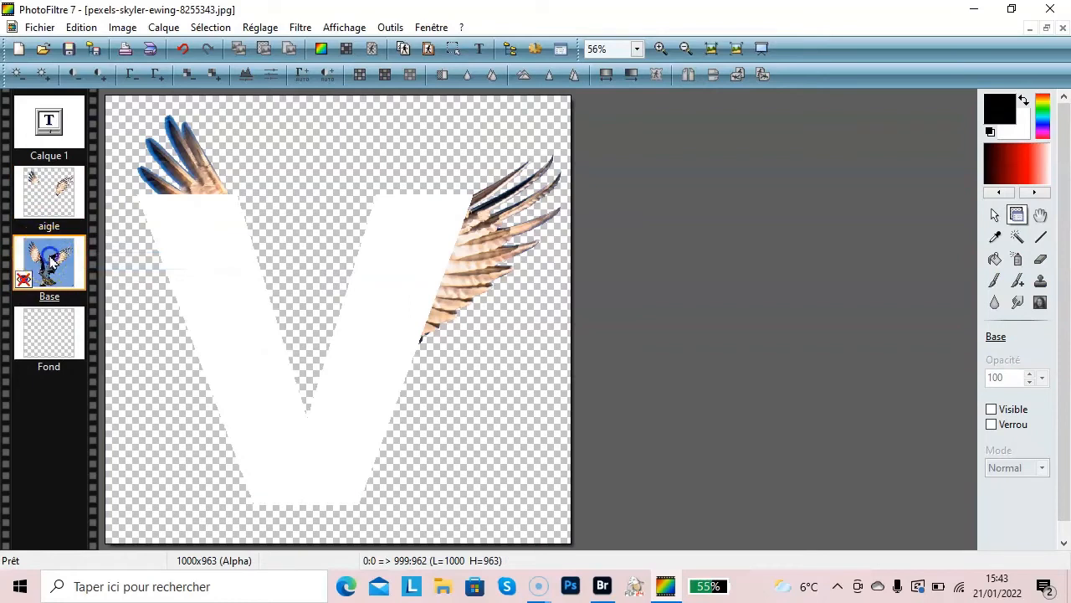
{"action": "right_click", "coordinate": [52, 261]}
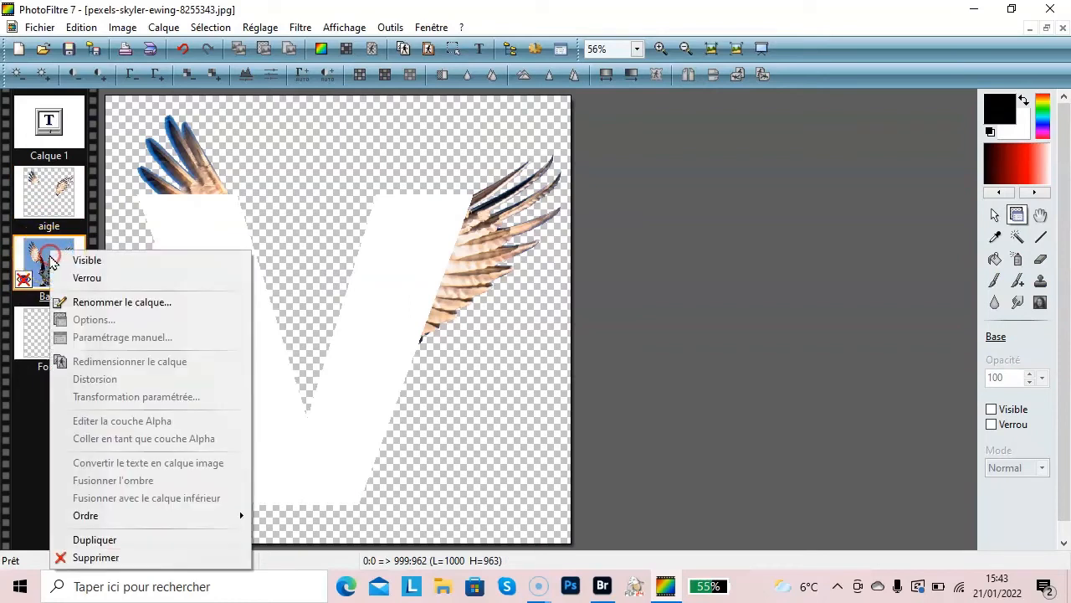
{"action": "left_click", "coordinate": [60, 257]}
Select the white V's shape on the text layer Calque 1 with the Magic Wand.
{"action": "left_click", "coordinate": [48, 122]}
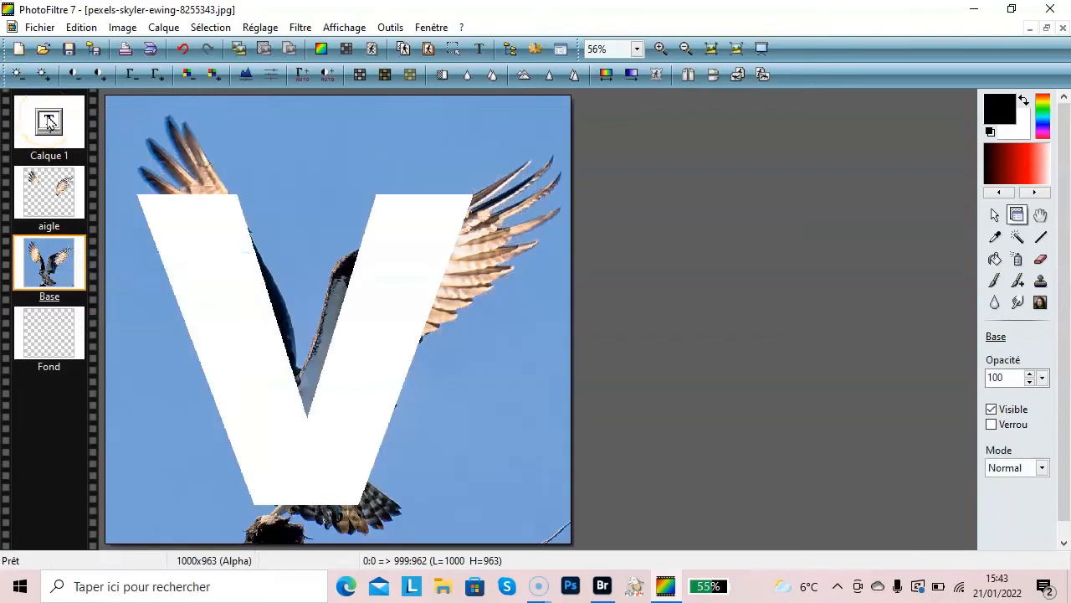
{"action": "left_click", "coordinate": [47, 121]}
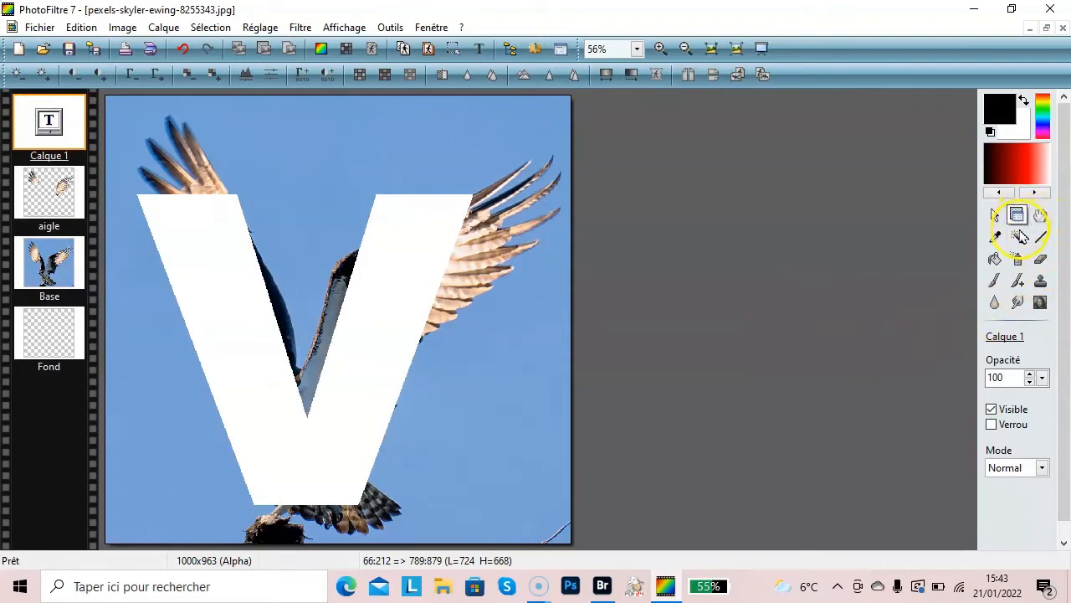
{"action": "left_click", "coordinate": [1017, 237]}
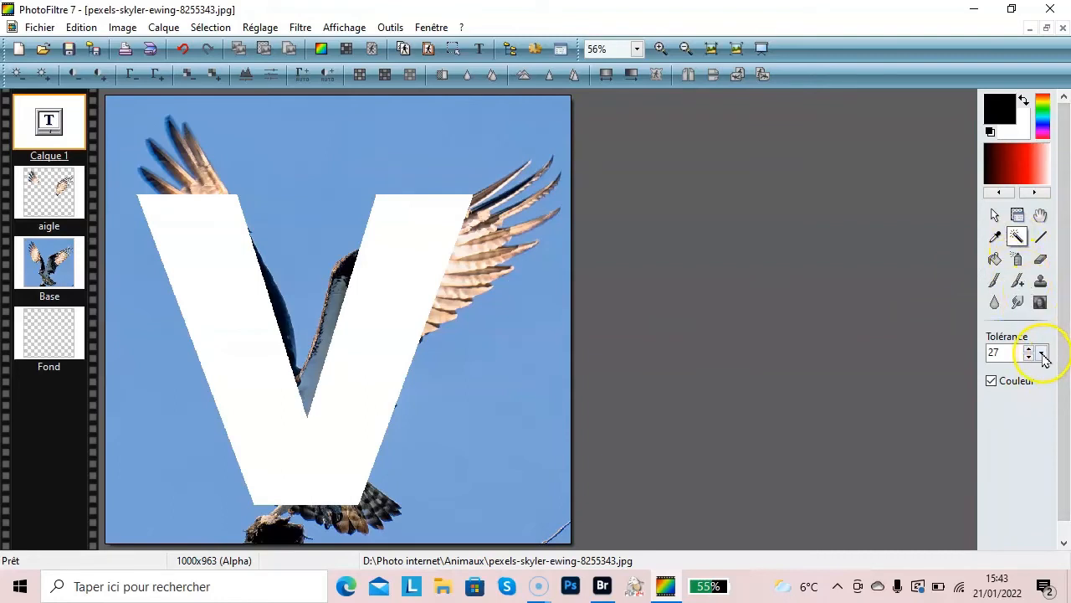
{"action": "left_click", "coordinate": [209, 243]}
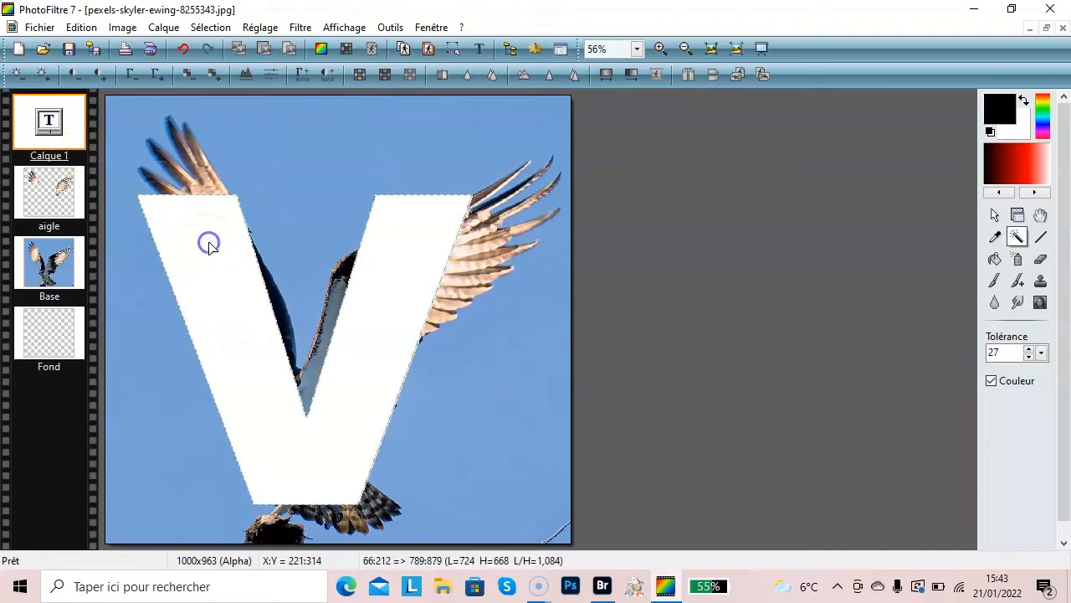
On the Base layer, invert the V-shaped selection and erase everything outside the letter.
{"action": "left_click", "coordinate": [55, 264]}
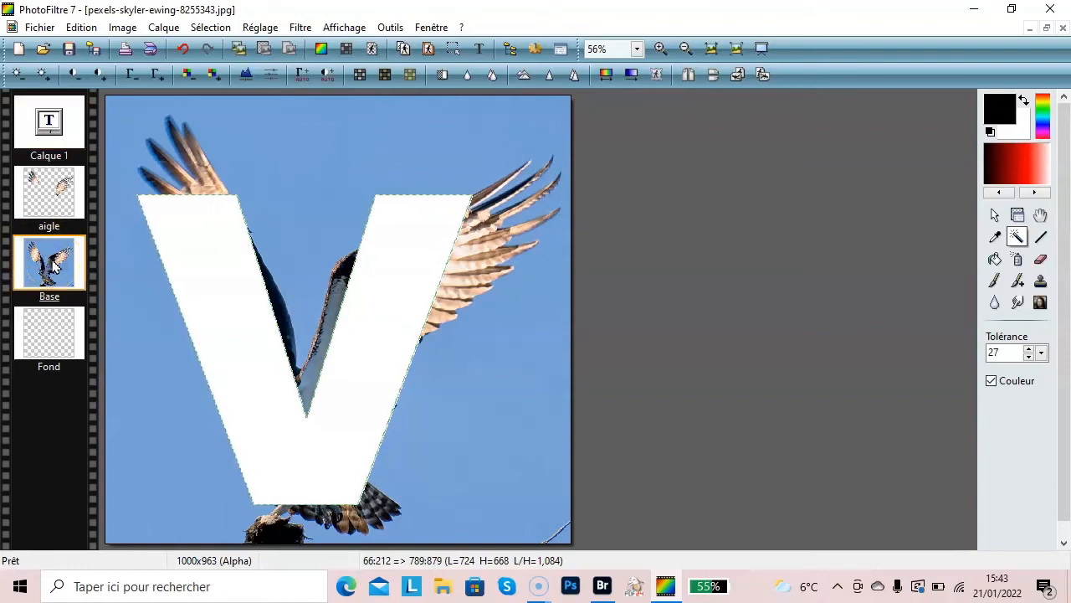
{"action": "left_click", "coordinate": [61, 259]}
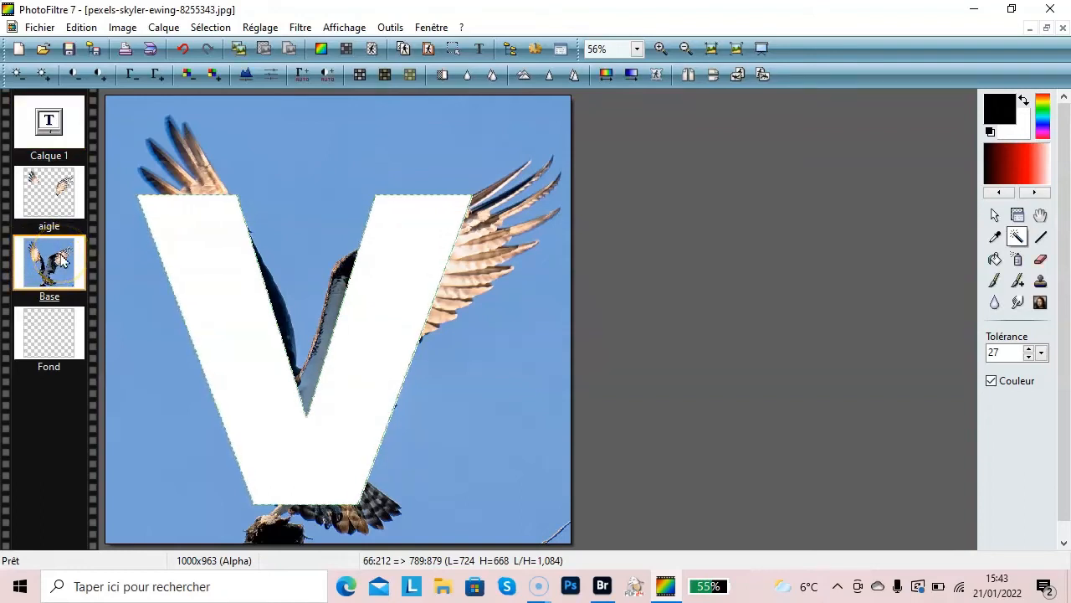
{"action": "left_click", "coordinate": [55, 262]}
{"action": "key", "text": "ctrl+a"}
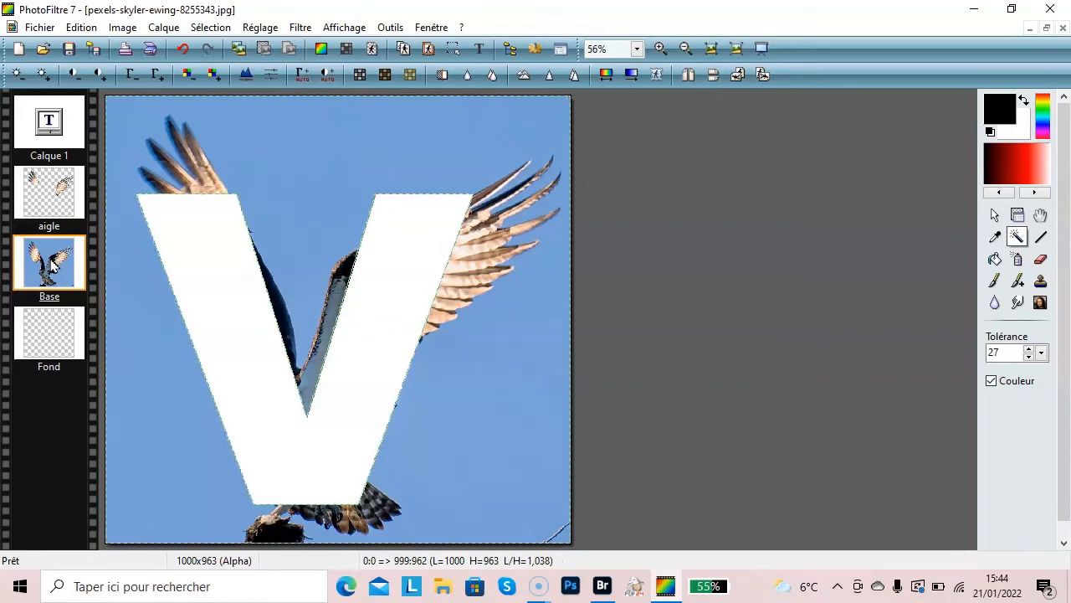
{"action": "key", "text": "Delete"}
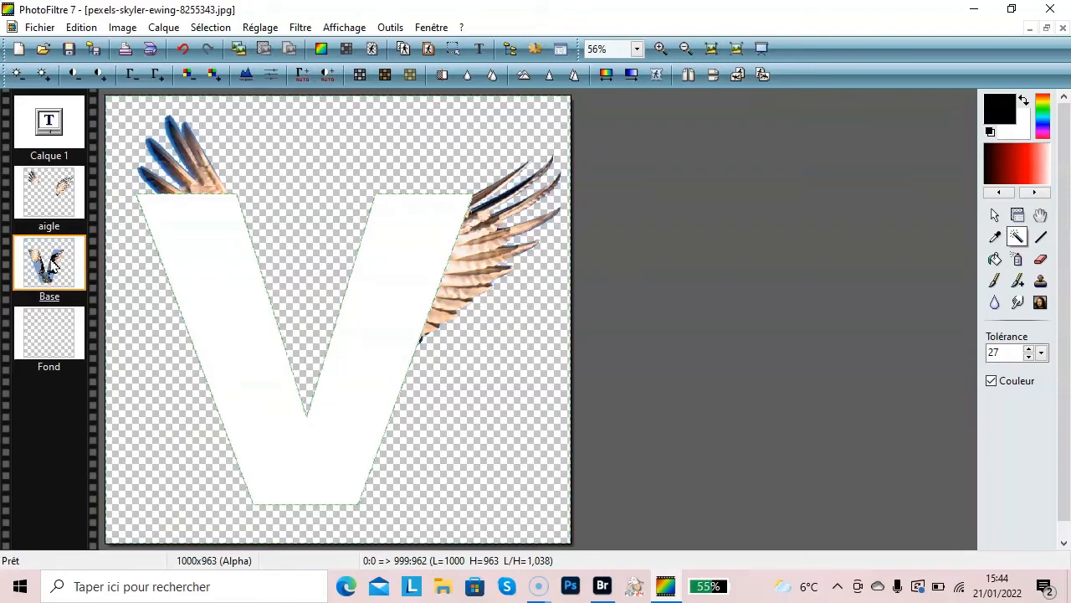
Hide the V text layer Calque 1 and merge the aigle layer down into Base.
{"action": "left_click", "coordinate": [22, 104]}
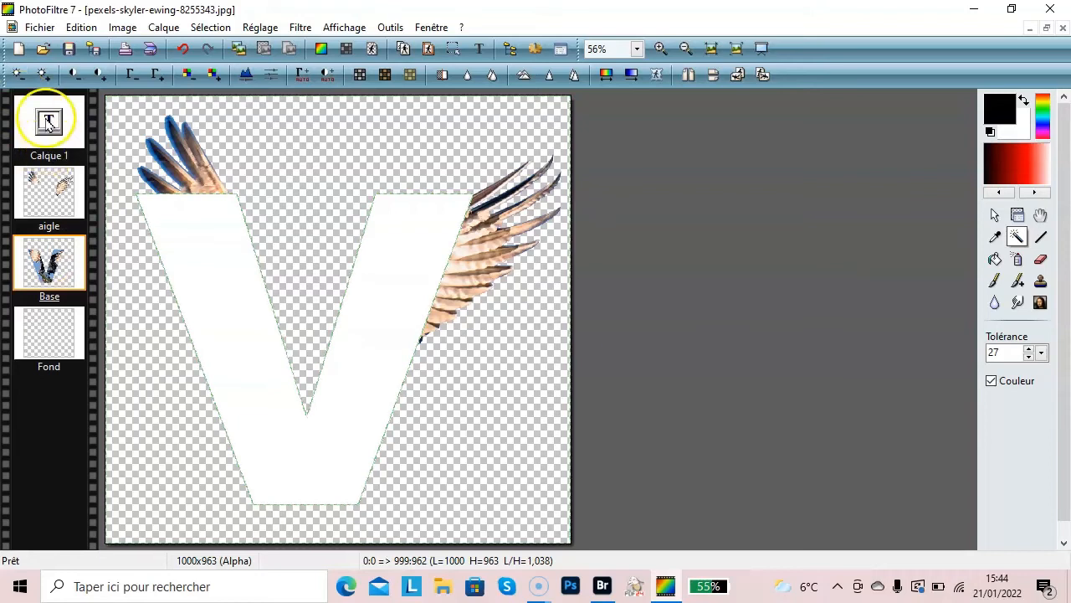
{"action": "right_click", "coordinate": [46, 121]}
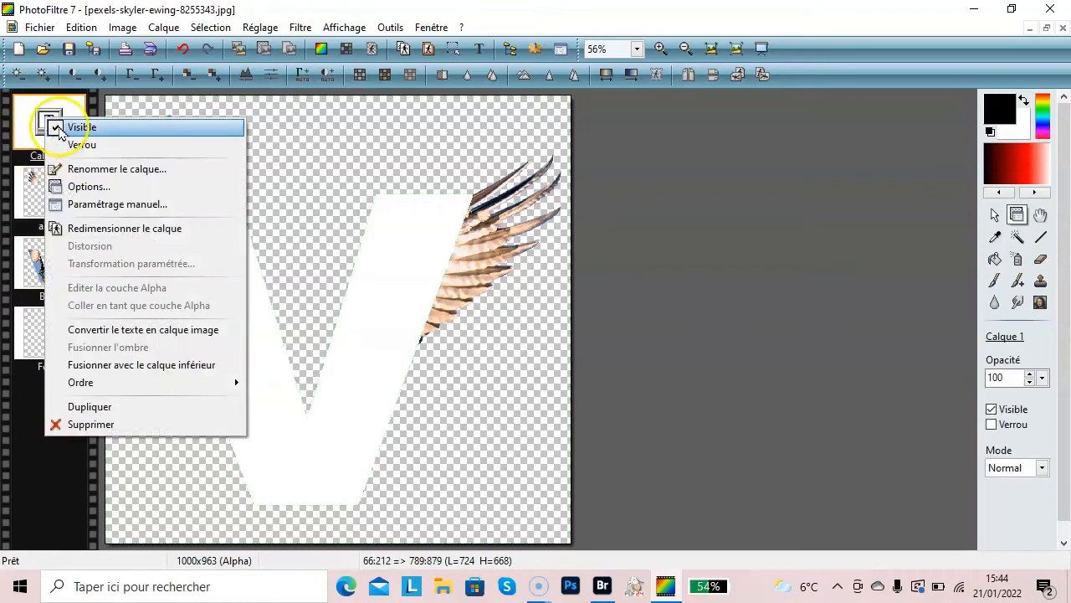
{"action": "left_click", "coordinate": [53, 127]}
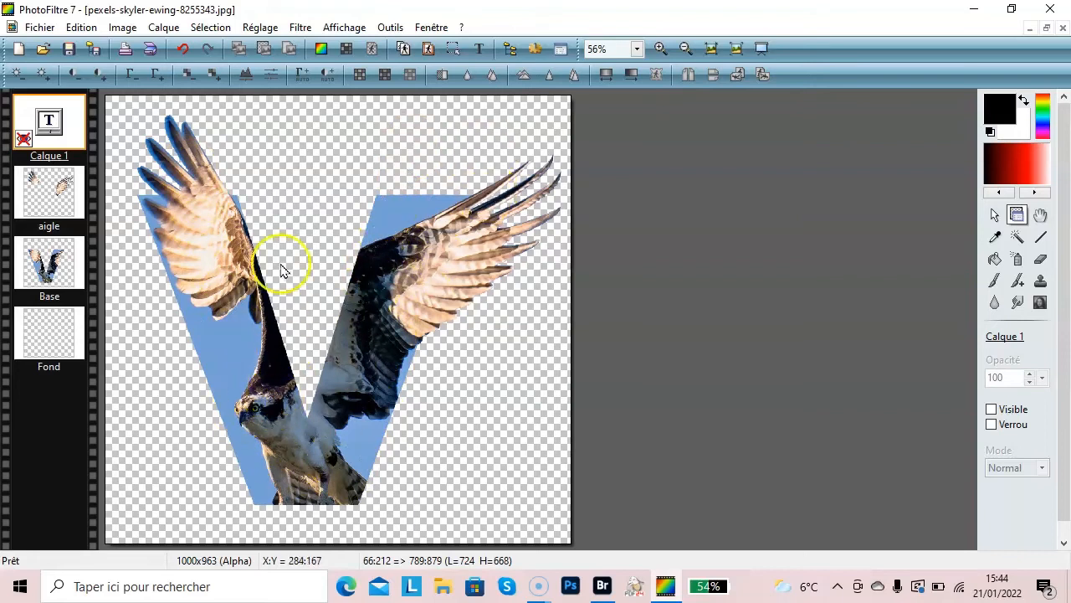
{"action": "right_click", "coordinate": [52, 201]}
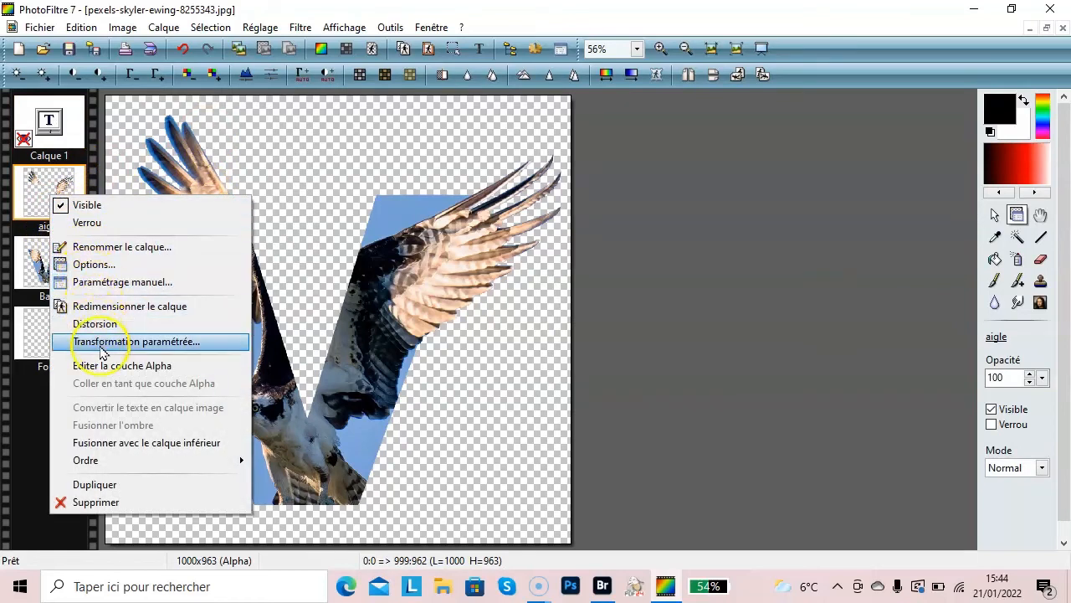
{"action": "left_click", "coordinate": [114, 452]}
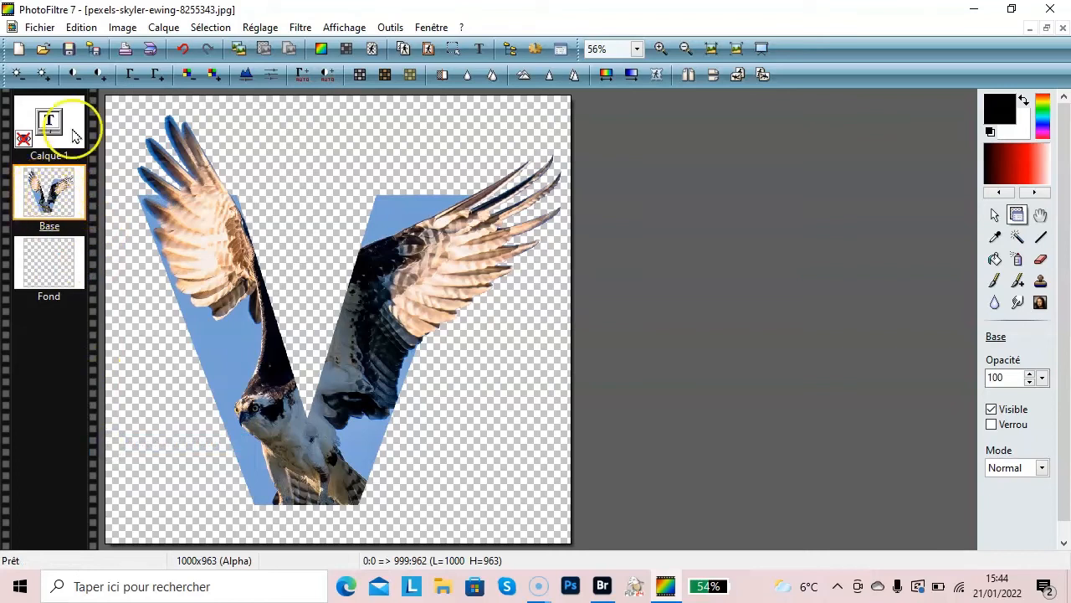
Delete the hidden V text layer and merge the Base layer down into Fond.
{"action": "right_click", "coordinate": [48, 121]}
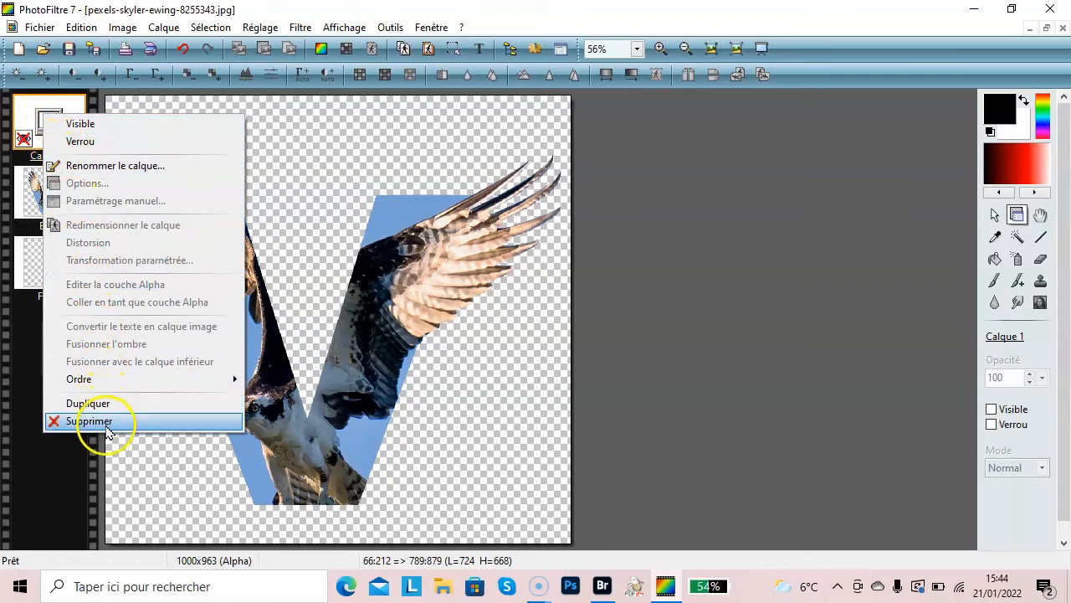
{"action": "left_click", "coordinate": [106, 423]}
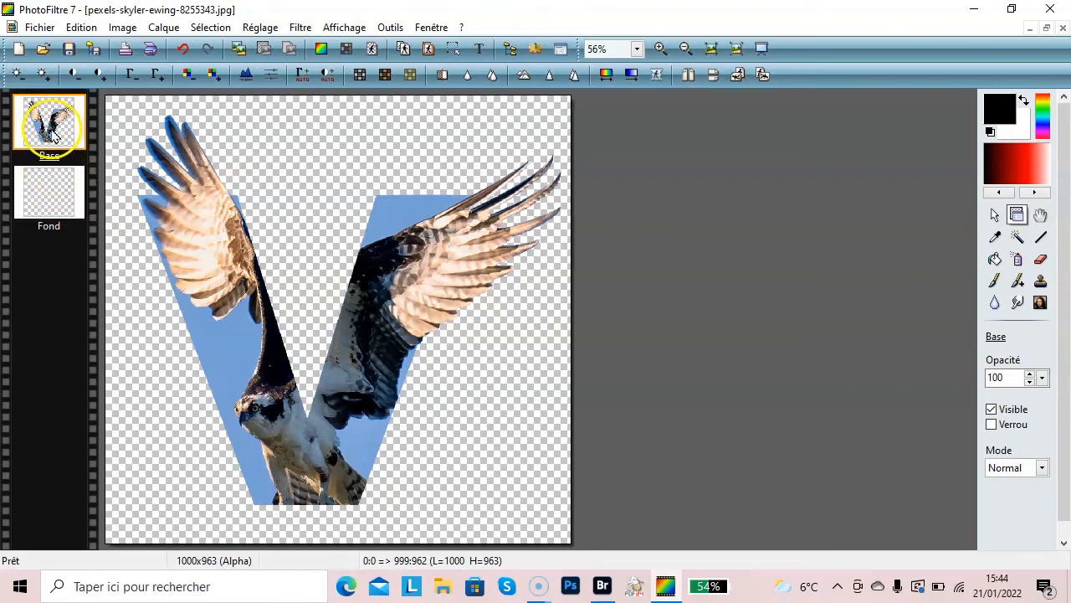
{"action": "right_click", "coordinate": [51, 129]}
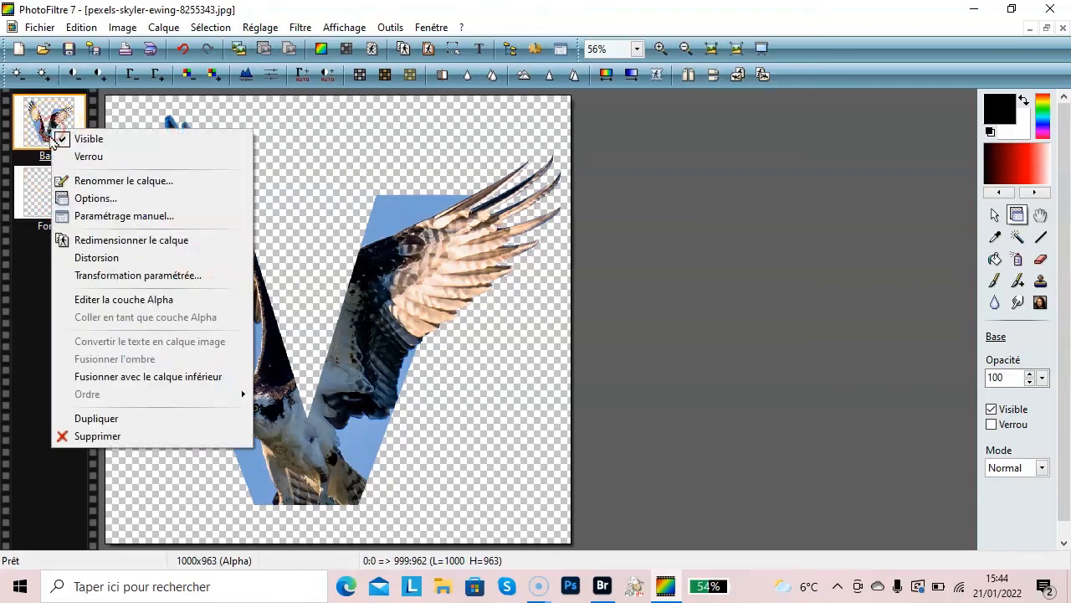
{"action": "left_click", "coordinate": [149, 377]}
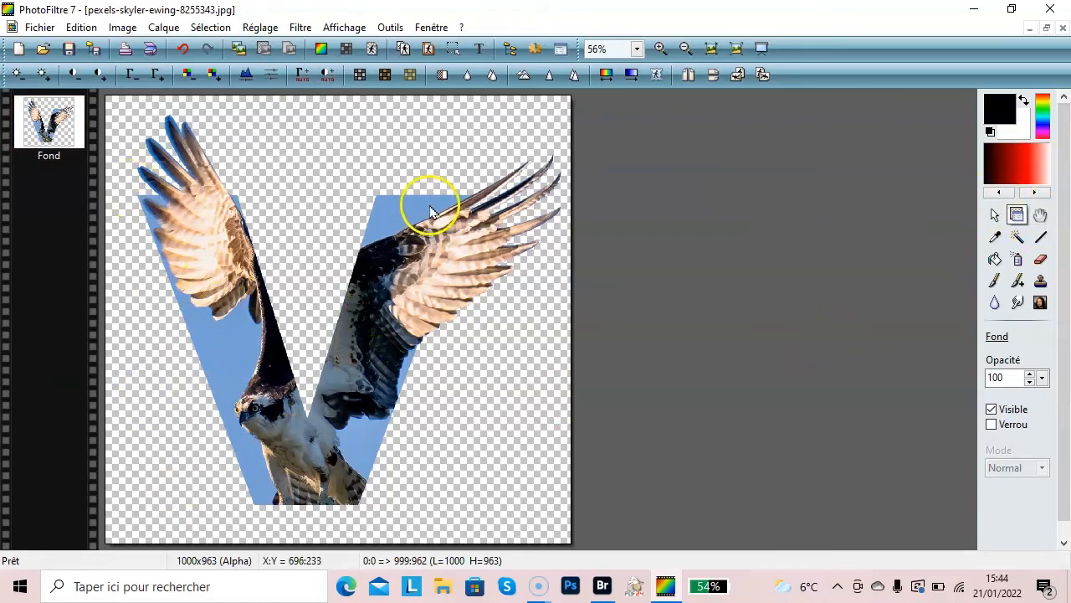
Open the save-as dialog for the merged image with PNG as the file type, and cancel it.
{"action": "left_click", "coordinate": [40, 28]}
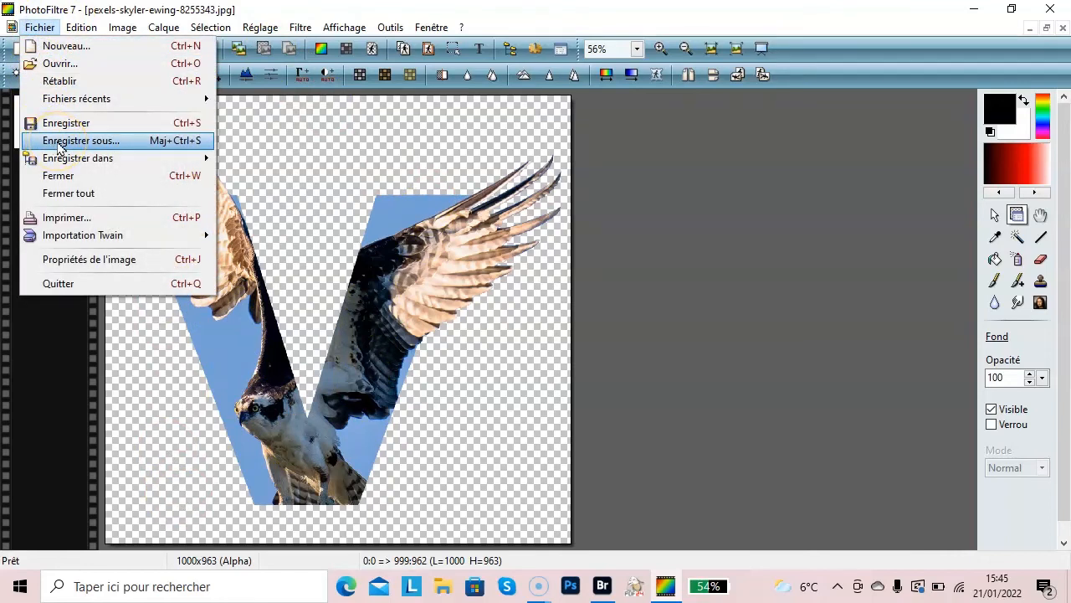
{"action": "left_click", "coordinate": [59, 140]}
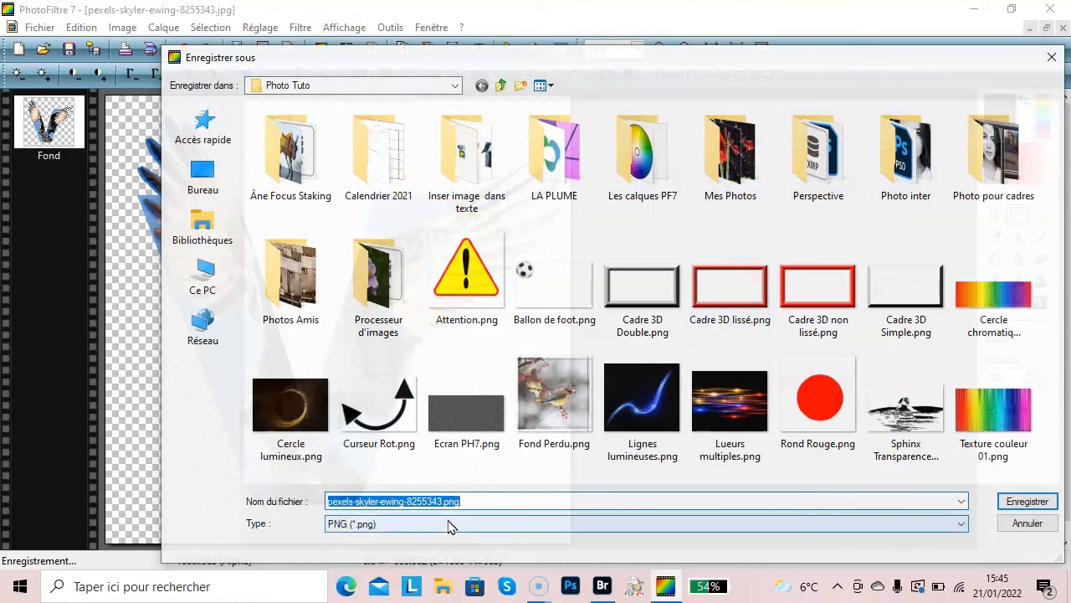
{"action": "left_click", "coordinate": [1028, 503]}
{"action": "left_click", "coordinate": [1038, 523]}
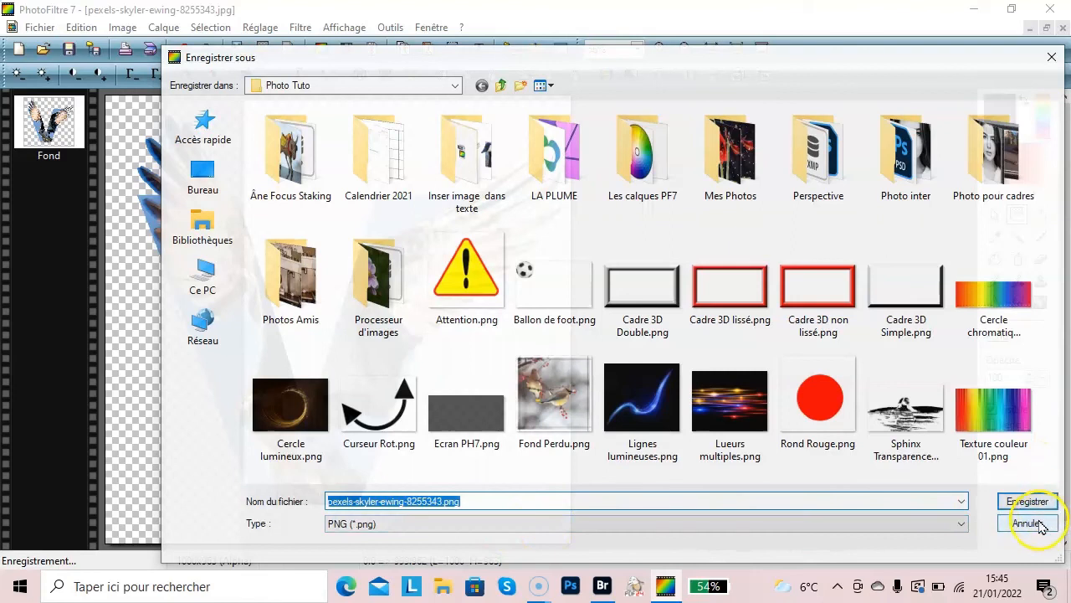